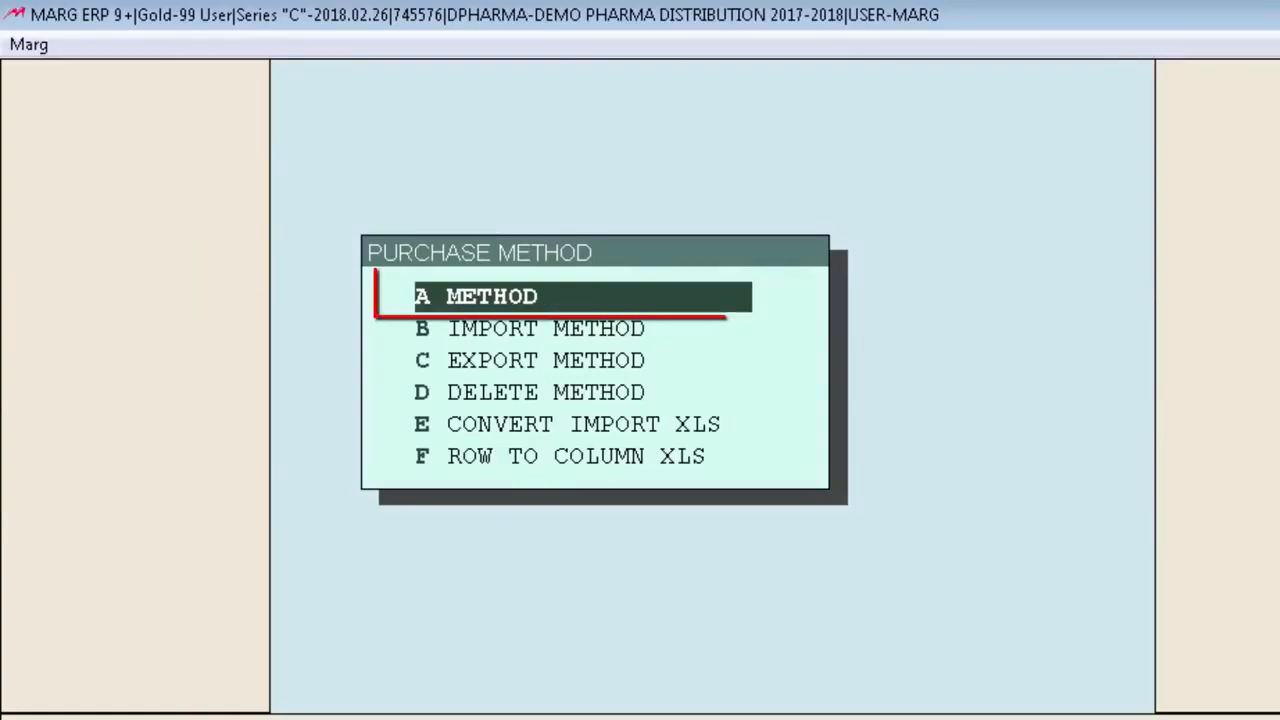
Create the purchase method PURC with default type 1 Purchase, file identifier purcase.xl and data from line 3.
key("Return")
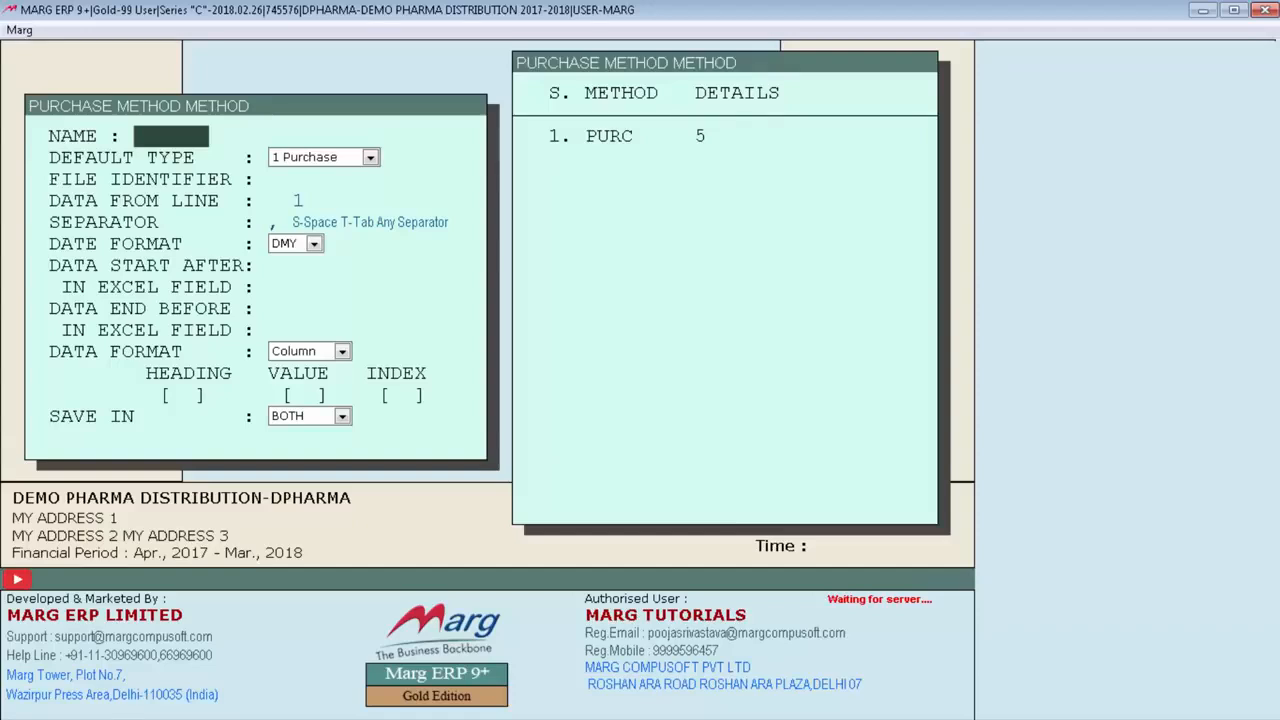
type("PURC")
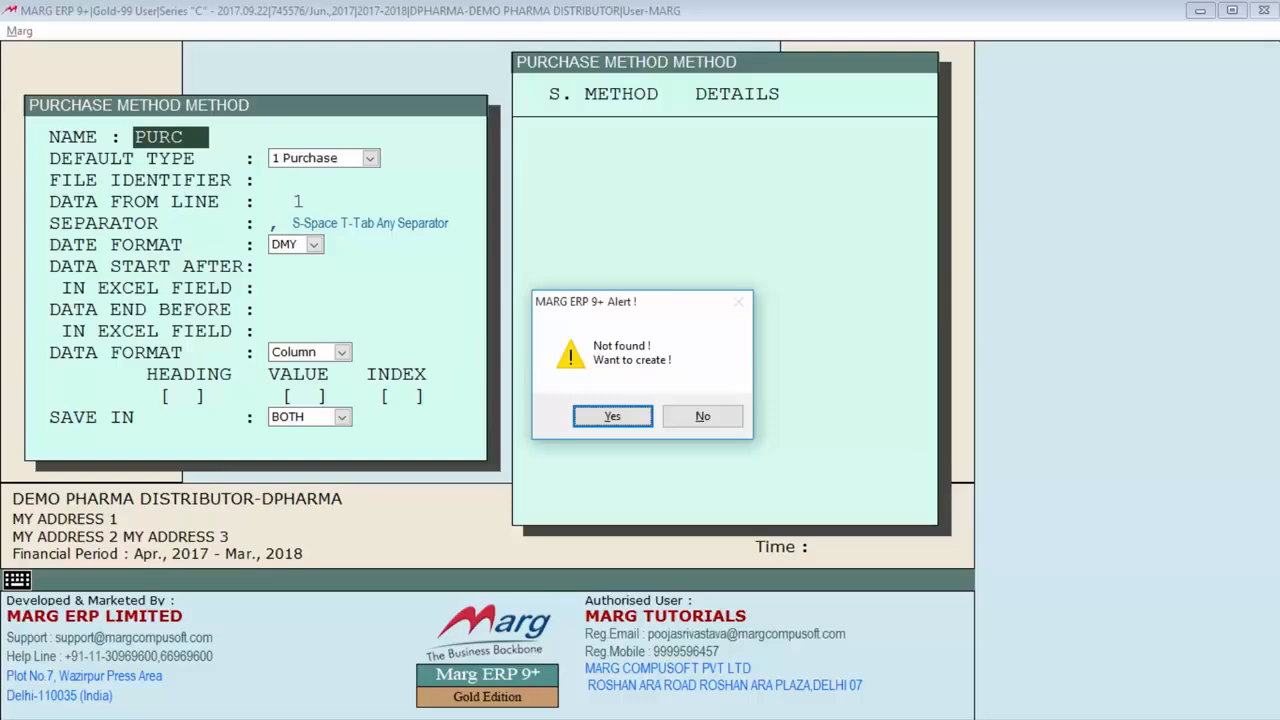
key("Return")
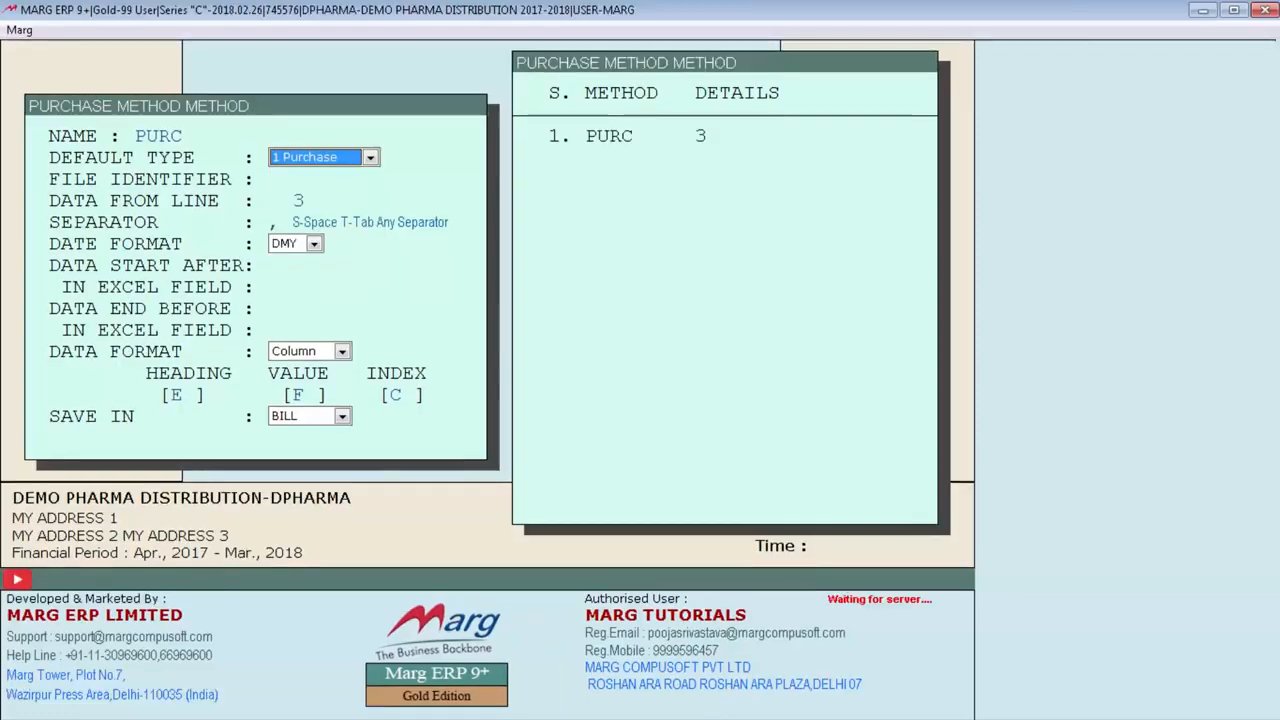
key("Return")
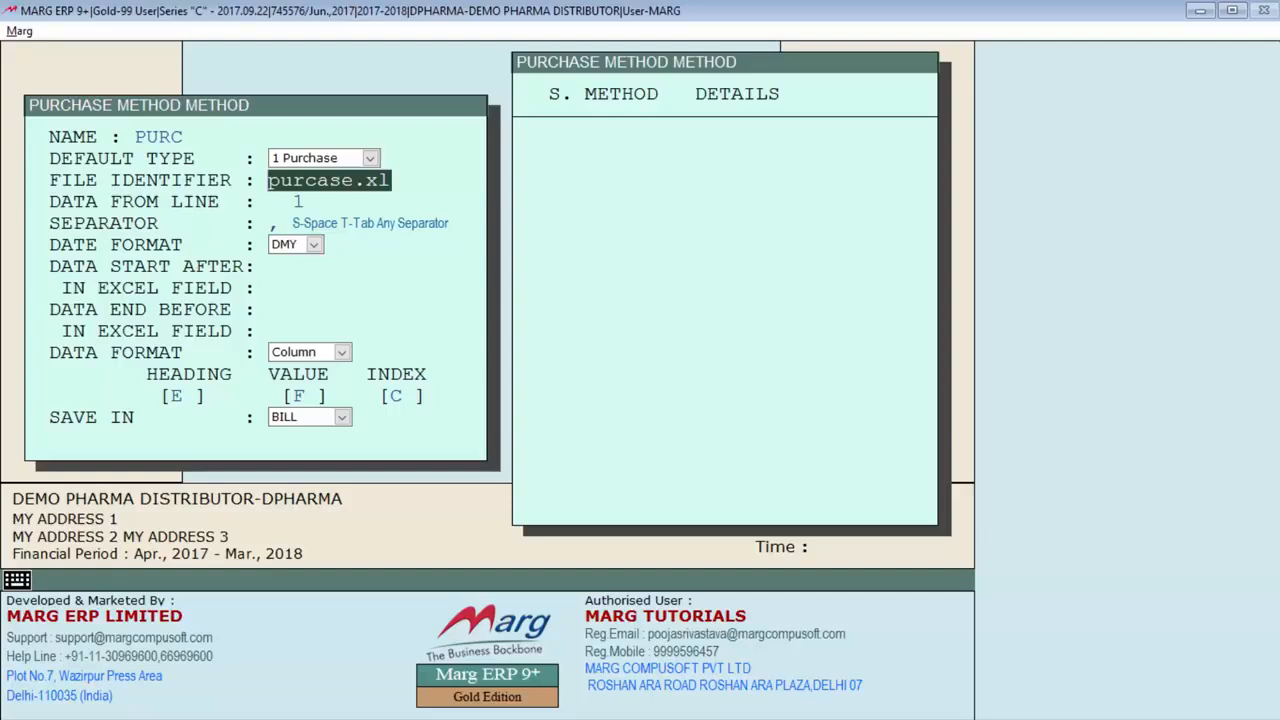
key("Return")
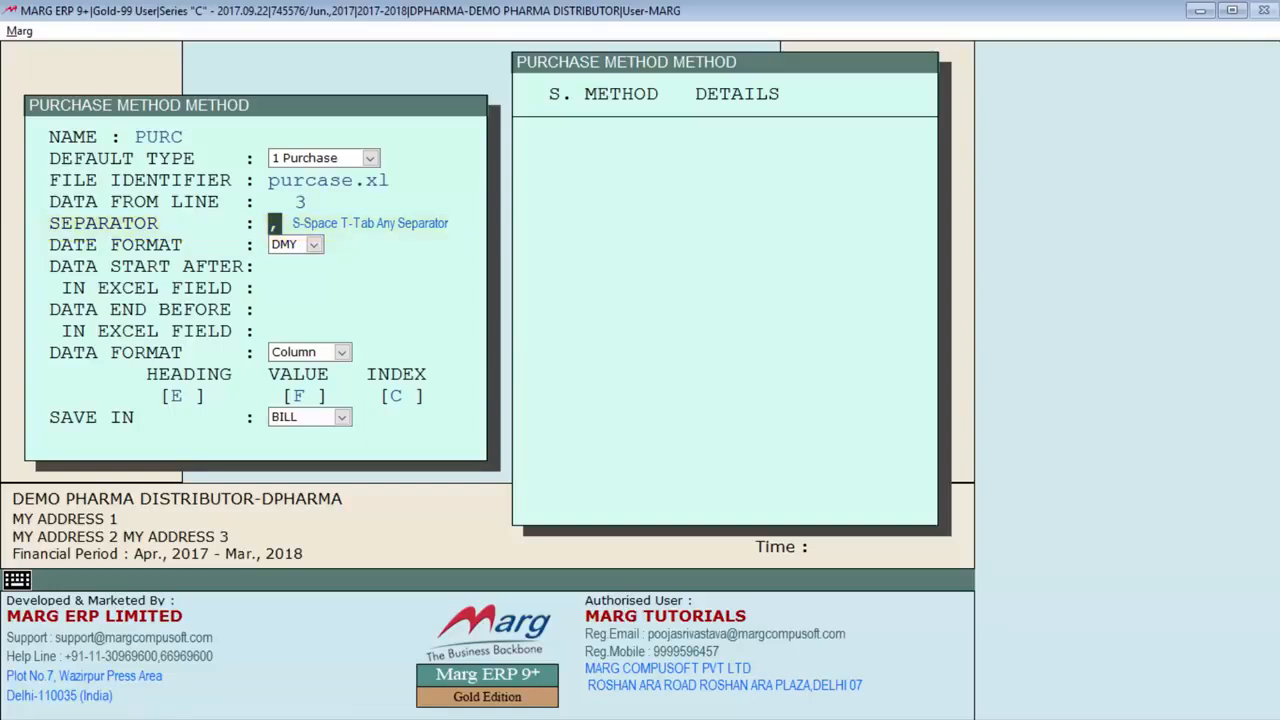
Keep the comma separator, leave the data start and end limits blank, choose the Column data format and proceed to the import field mapping.
key("Return")
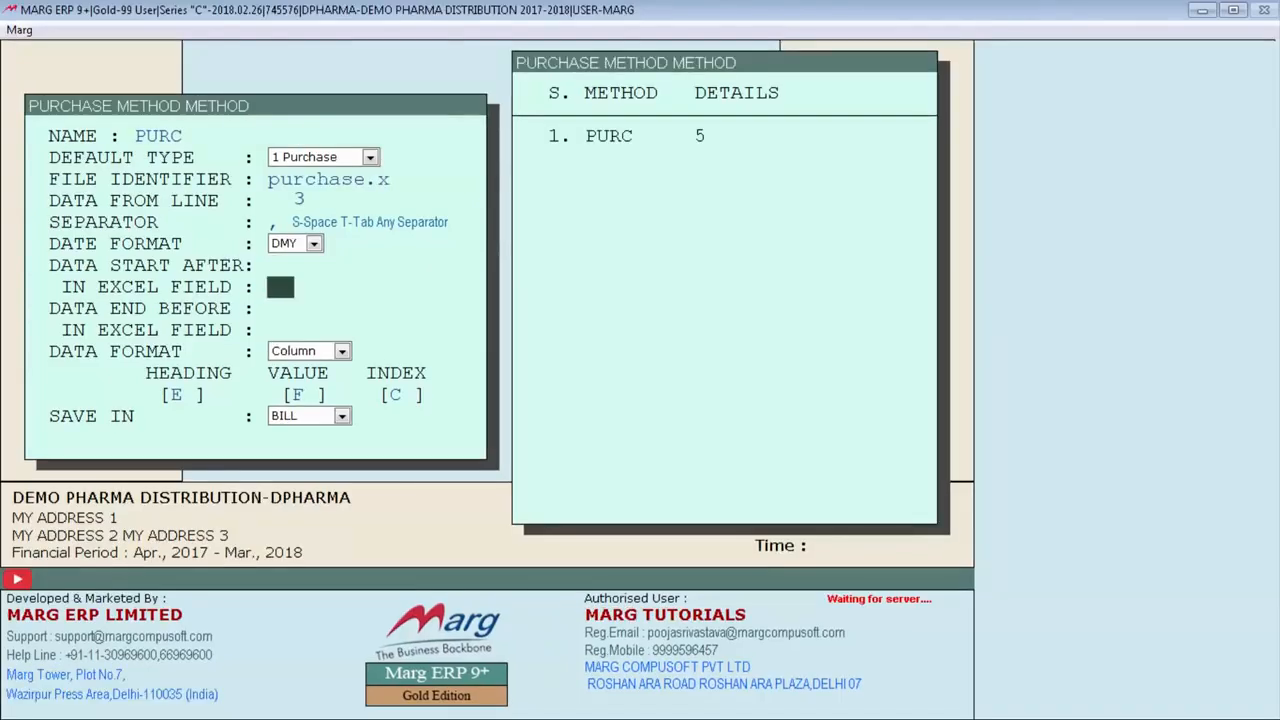
key("Return")
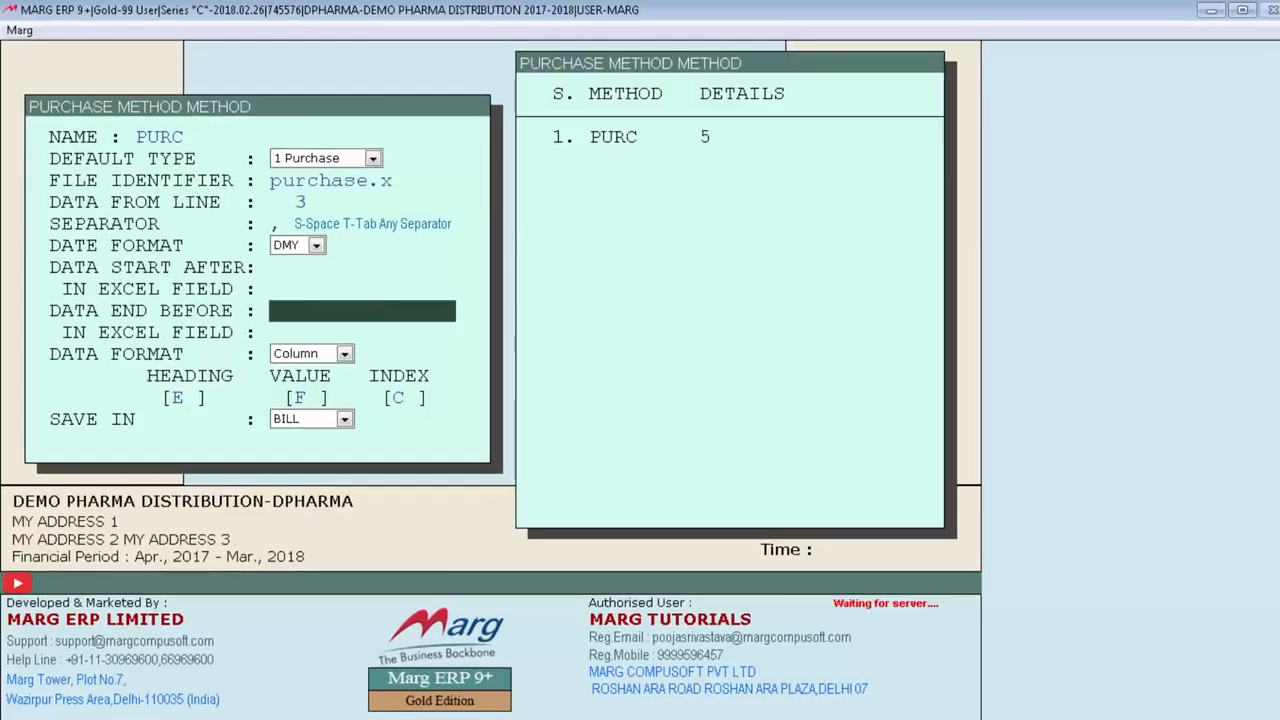
key("Return")
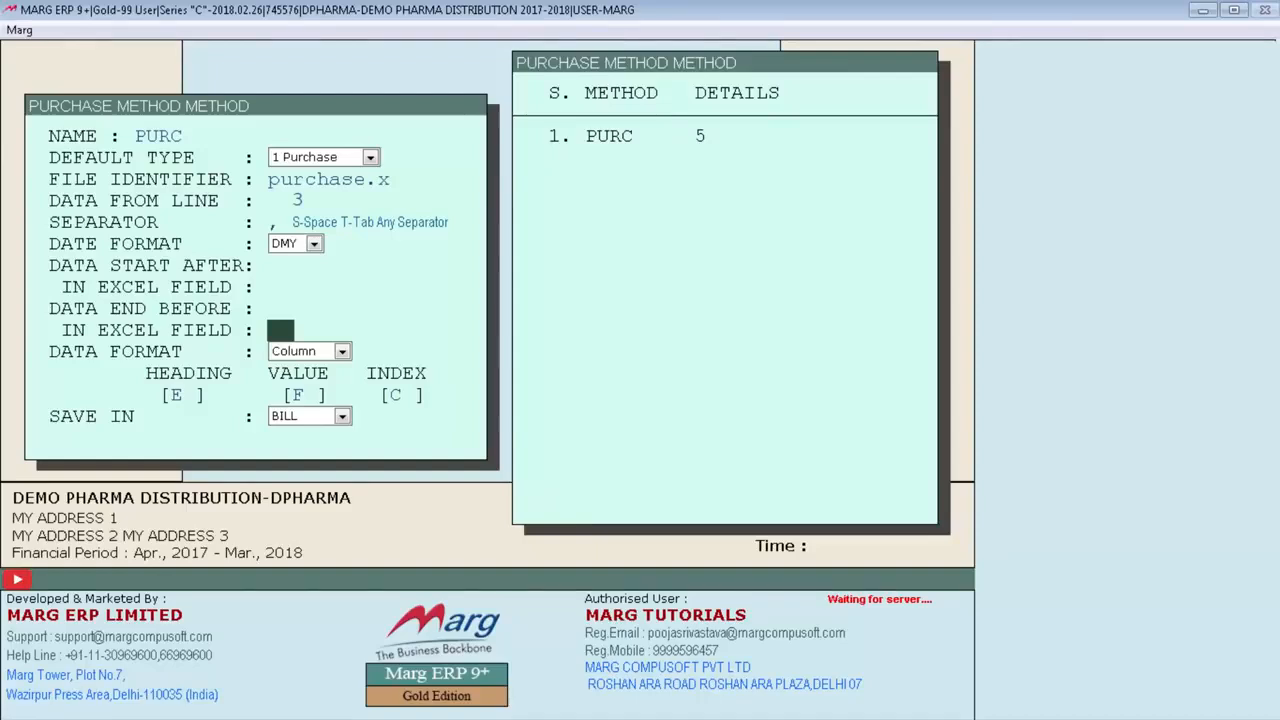
key("Return")
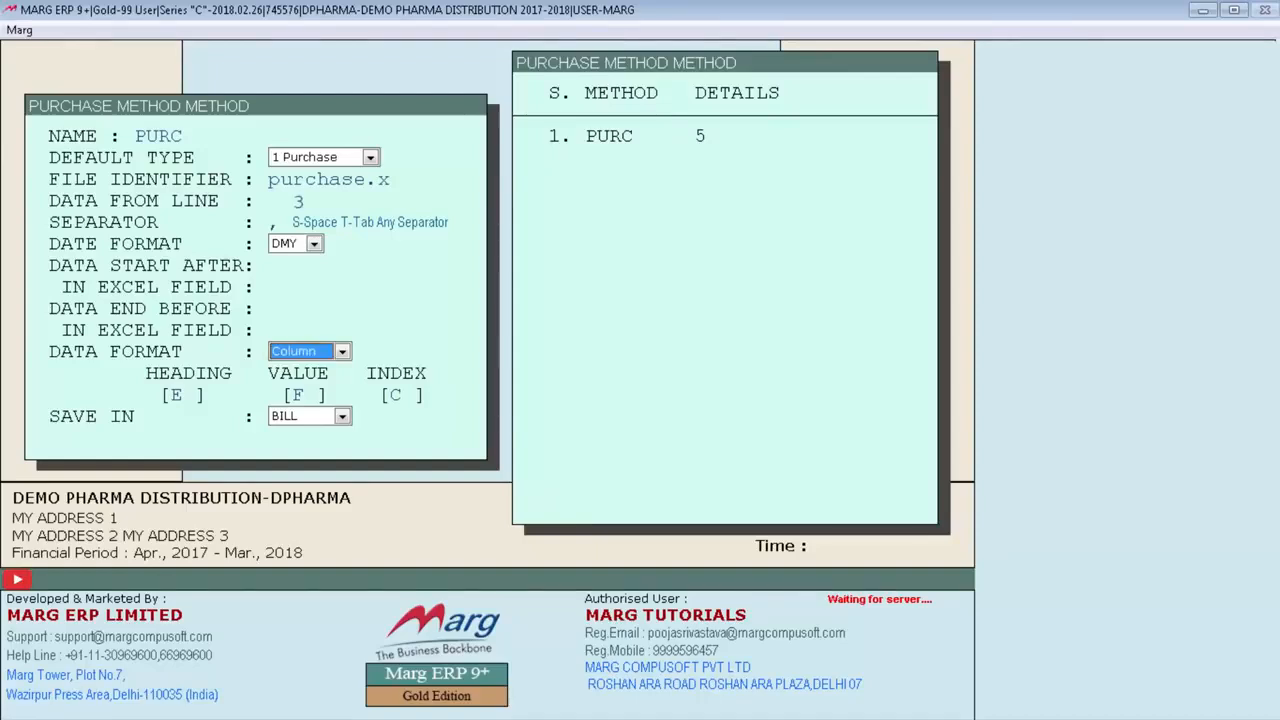
key("space")
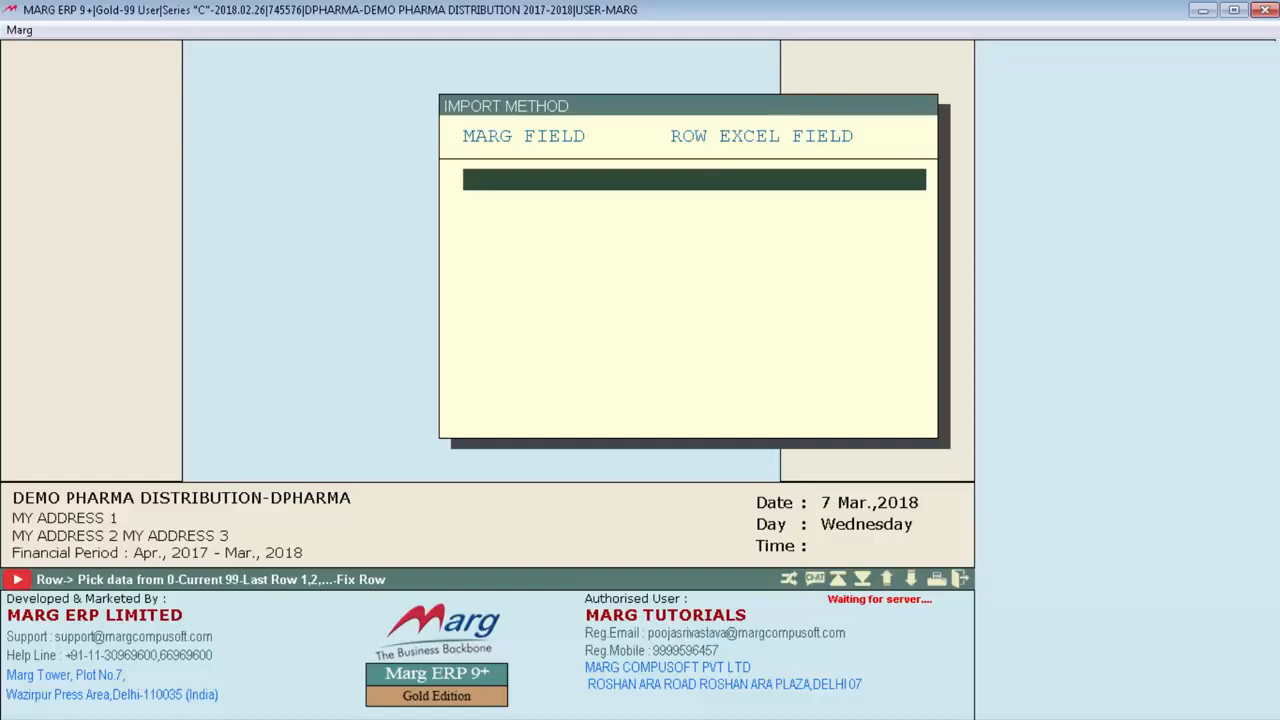
Check the invoice number's cell in the Excel sheet and map the bill number field MAIN_BILLNO to row 3, column C.
key("alt+Tab")
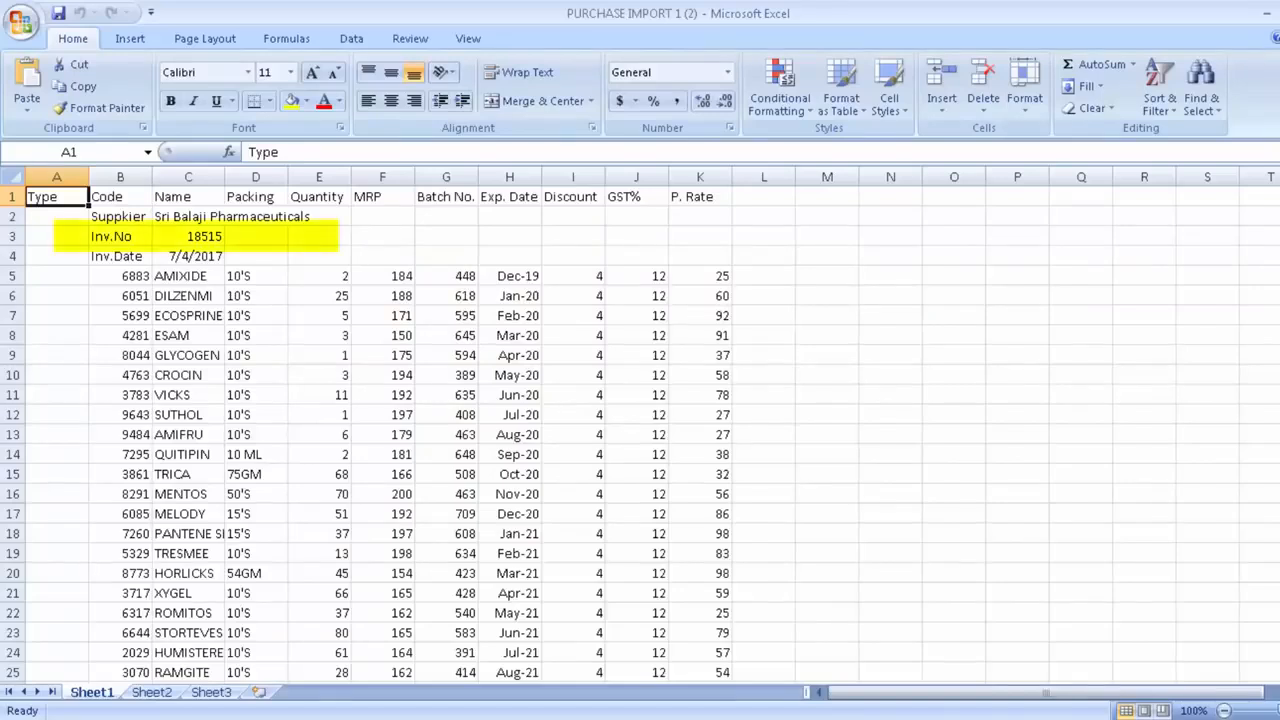
key("alt+Tab")
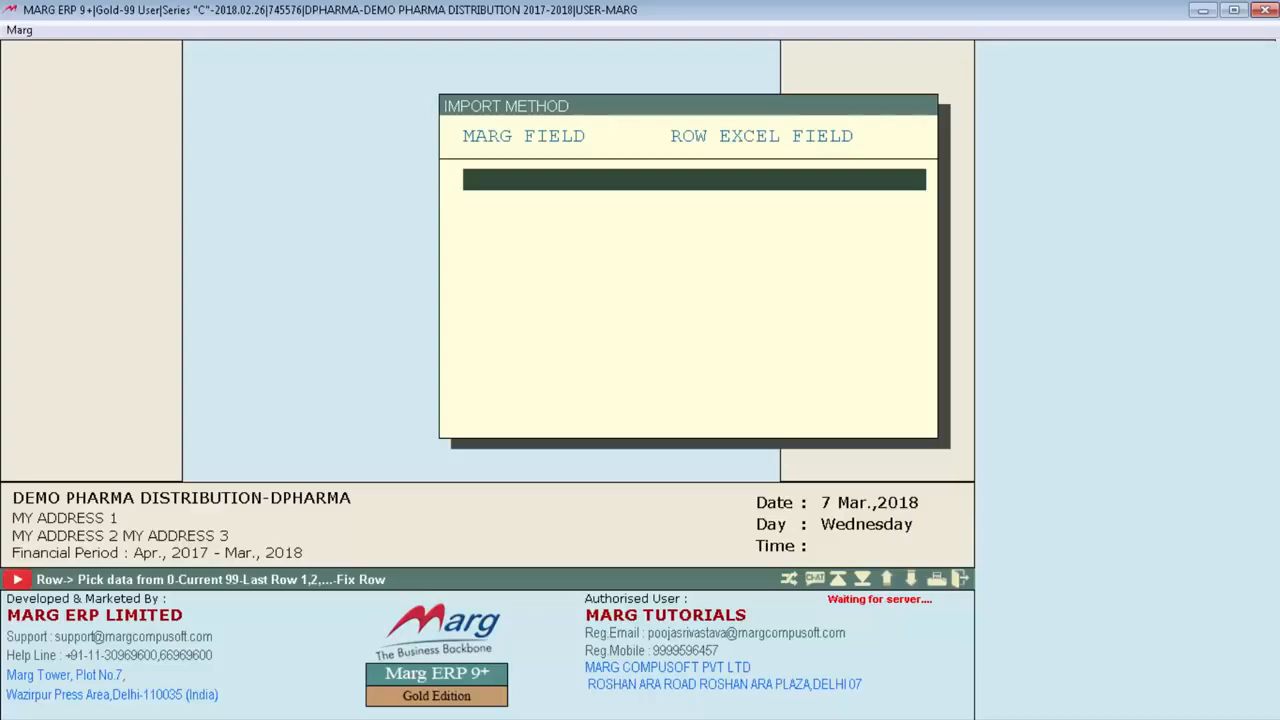
key("Return")
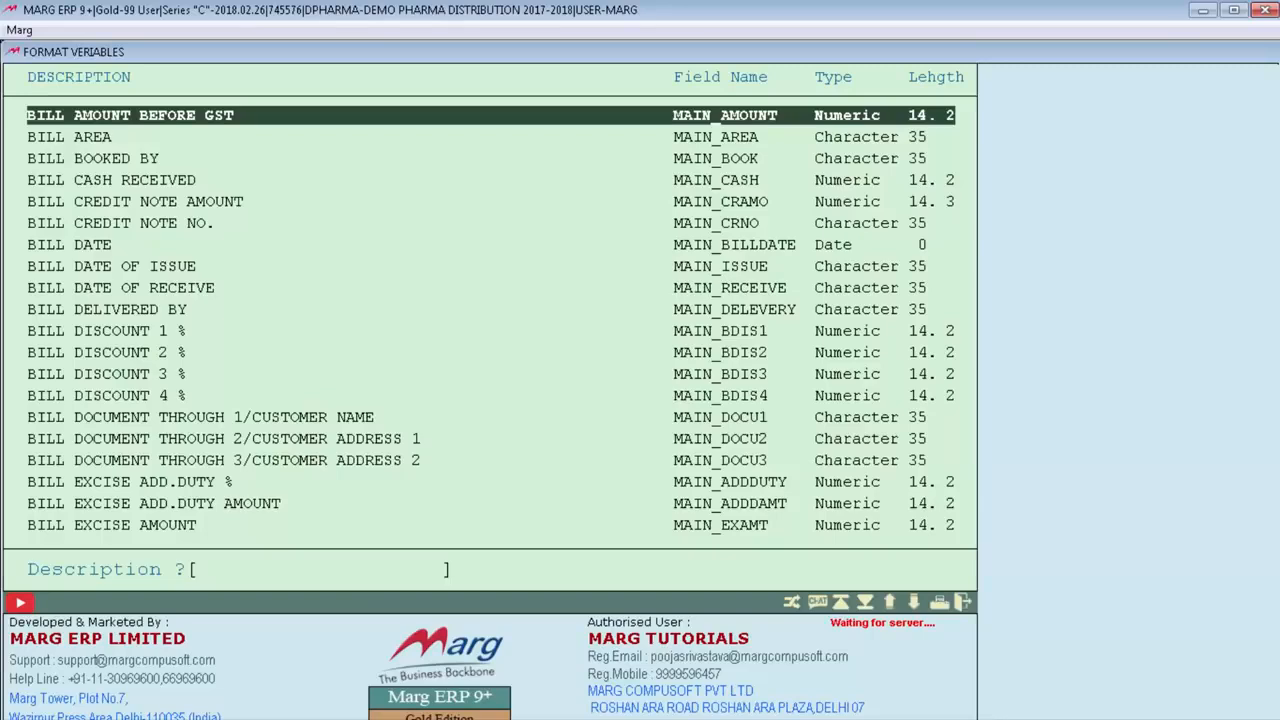
type("billn")
key("Return")
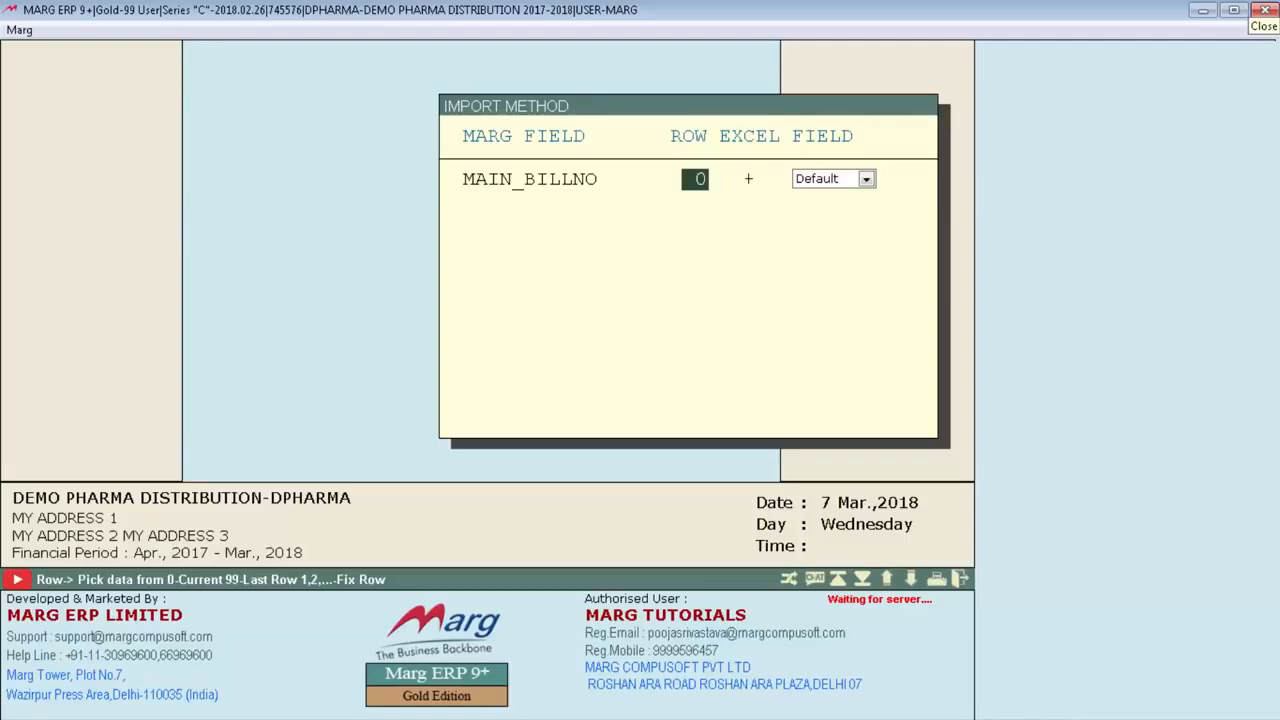
key("alt+Tab")
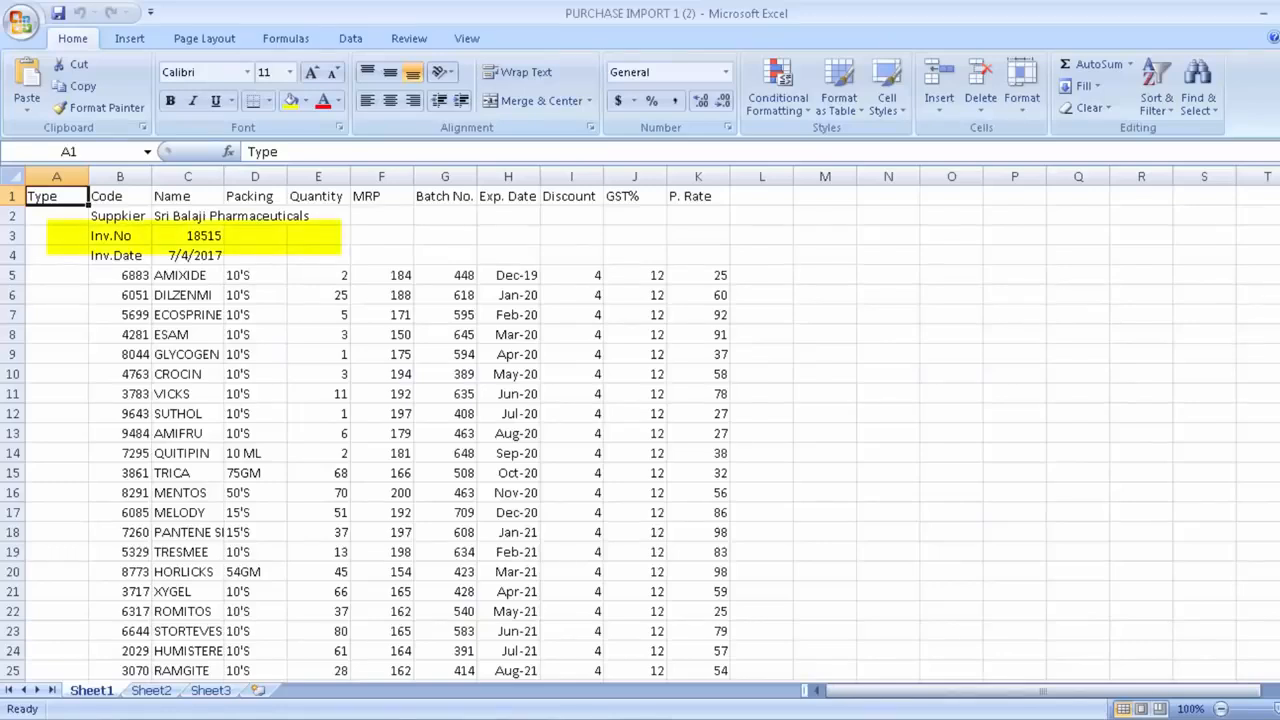
key("alt+Tab")
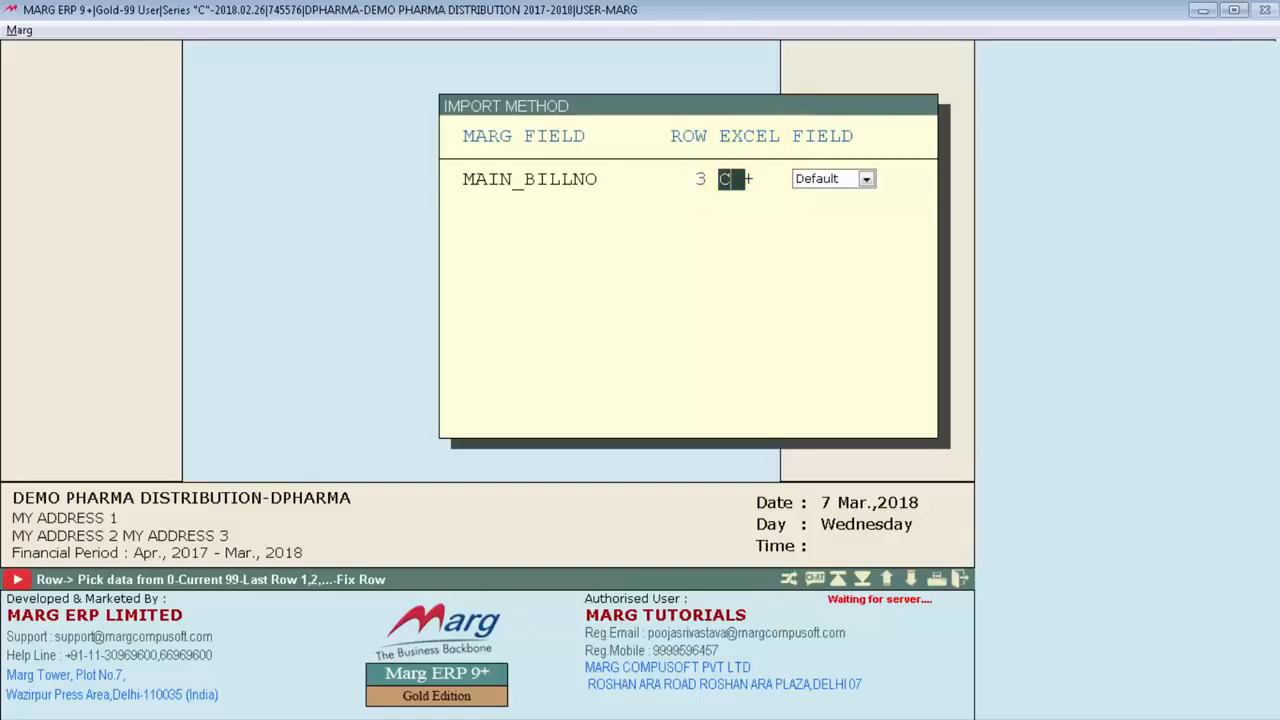
Add the bill date field MAIN_BILLDATE to the import mapping with row 4, column C and the Default option.
key("alt+Tab")
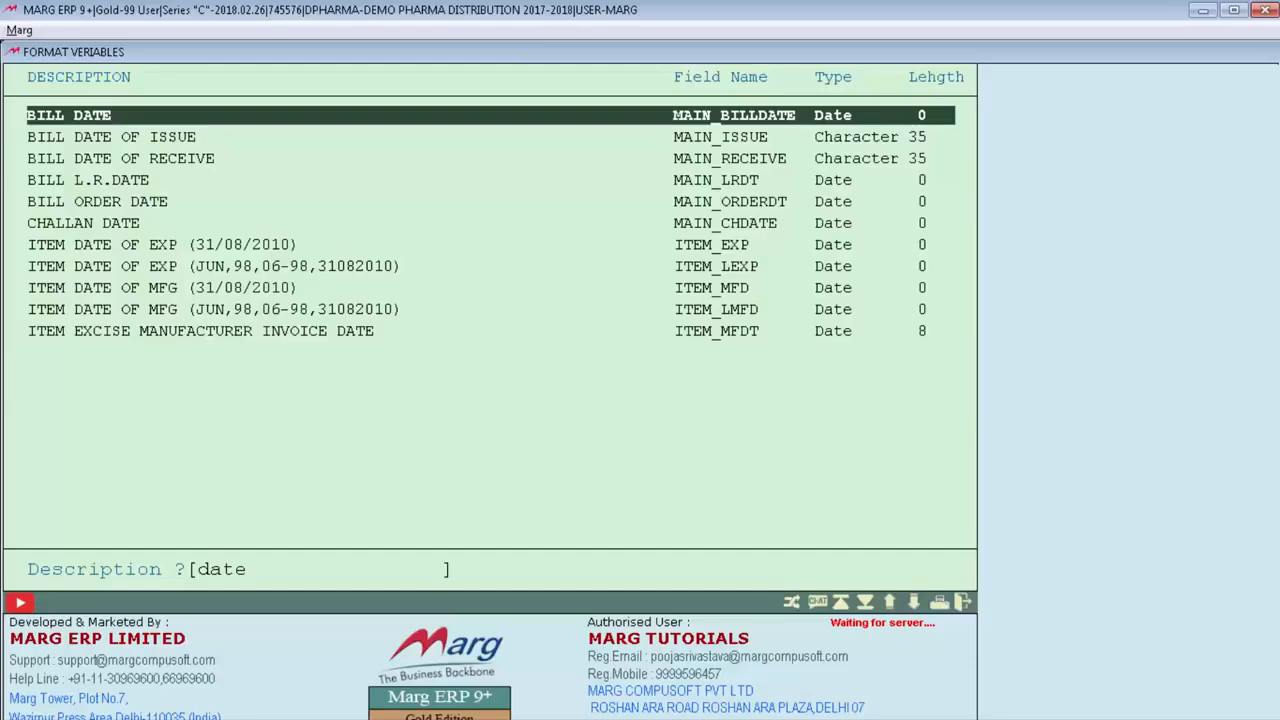
key("Return")
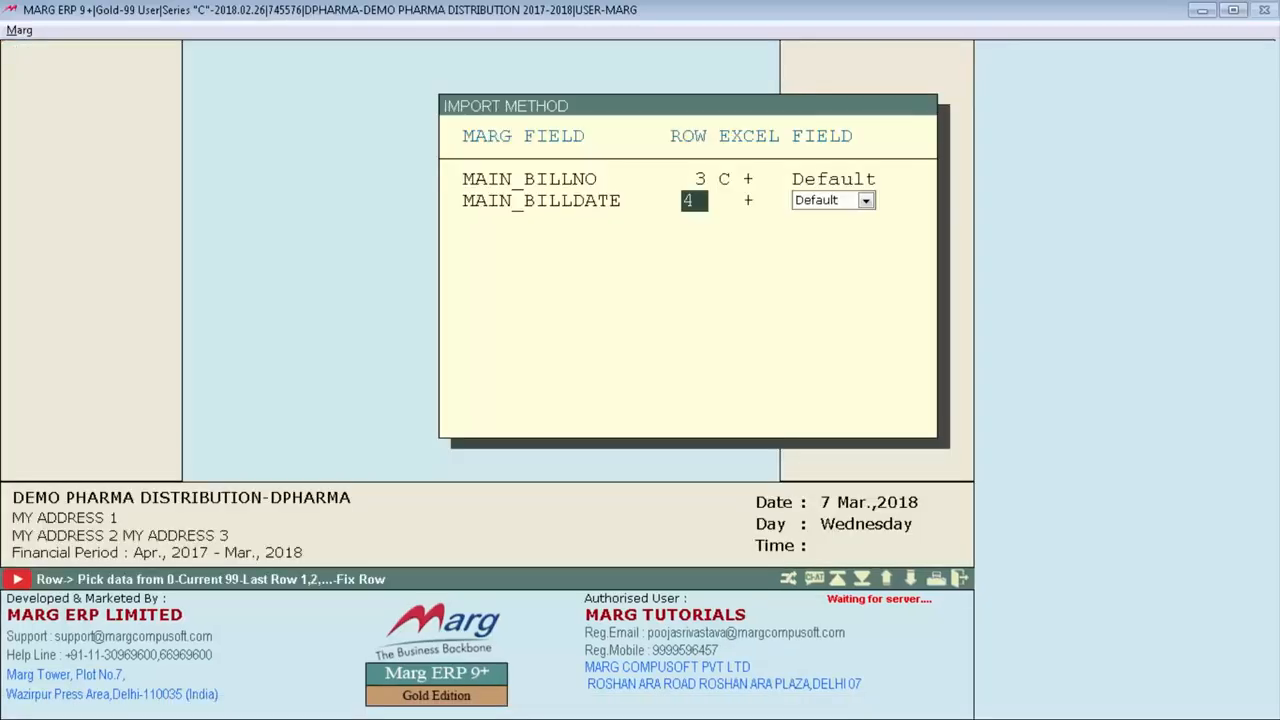
key("Return")
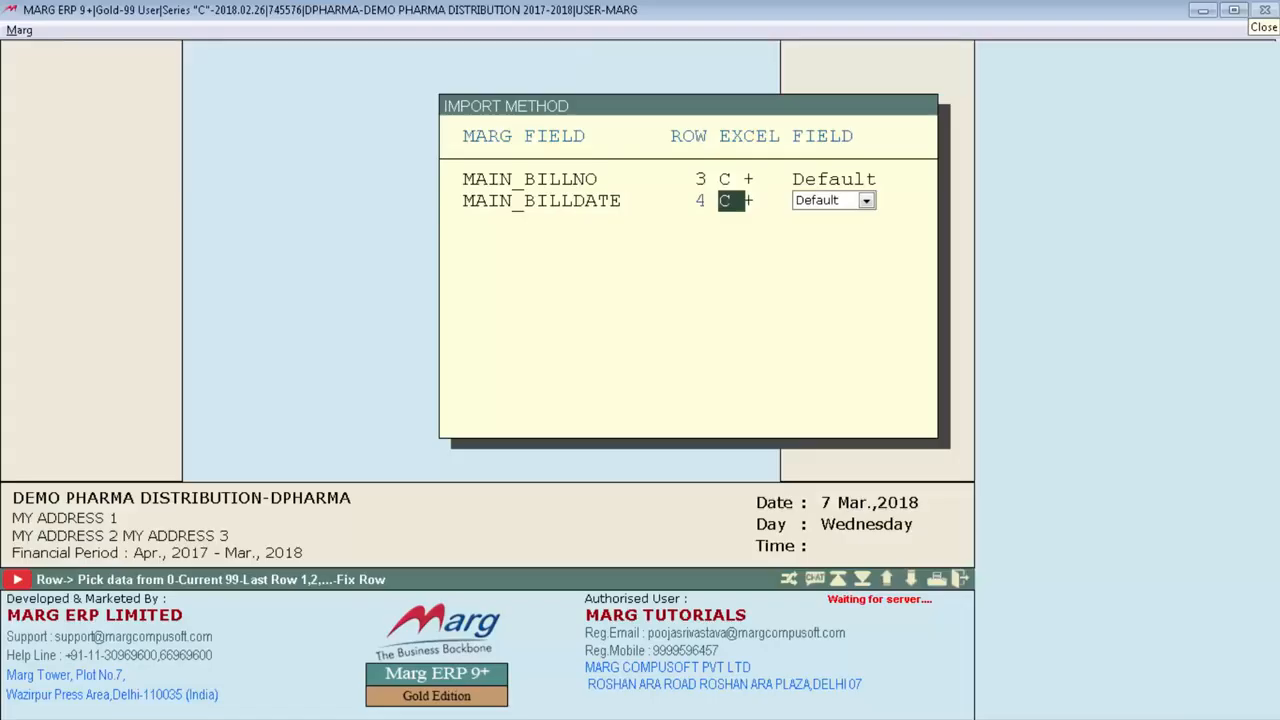
key("Return")
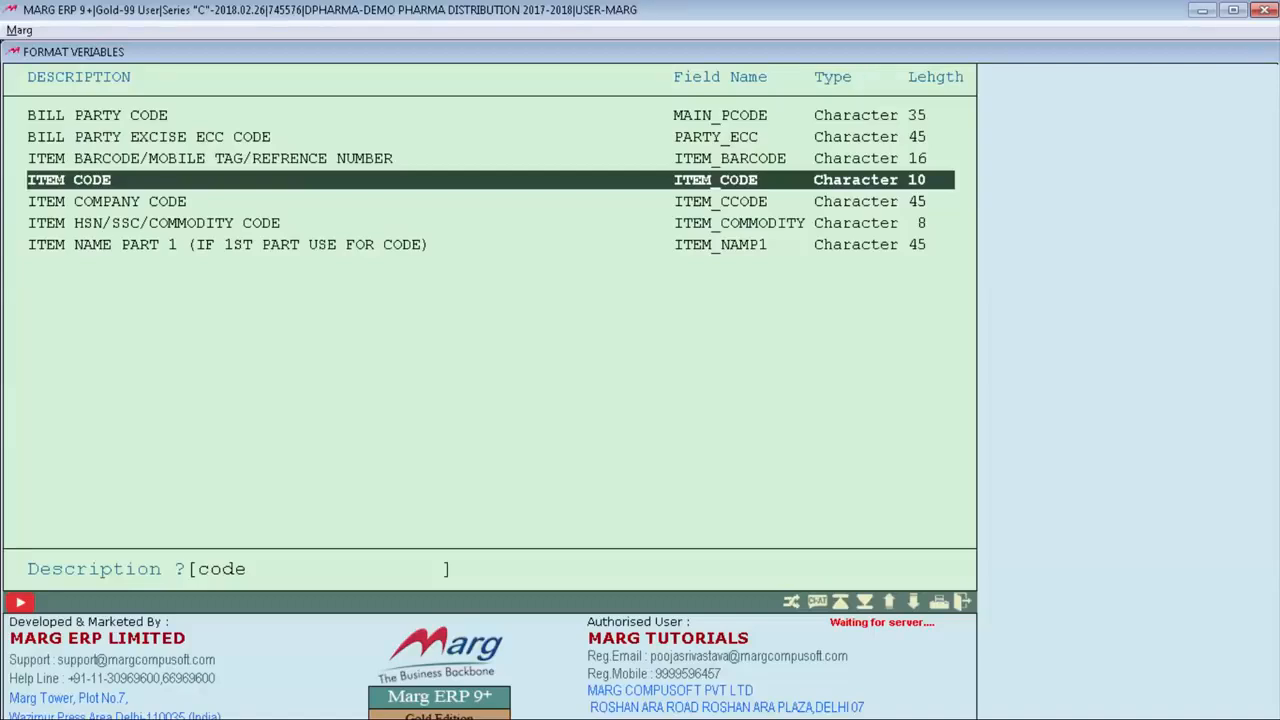
Add the item code field ITEM_CODE to the import mapping, reading from the current row in Excel column B.
key("Return")
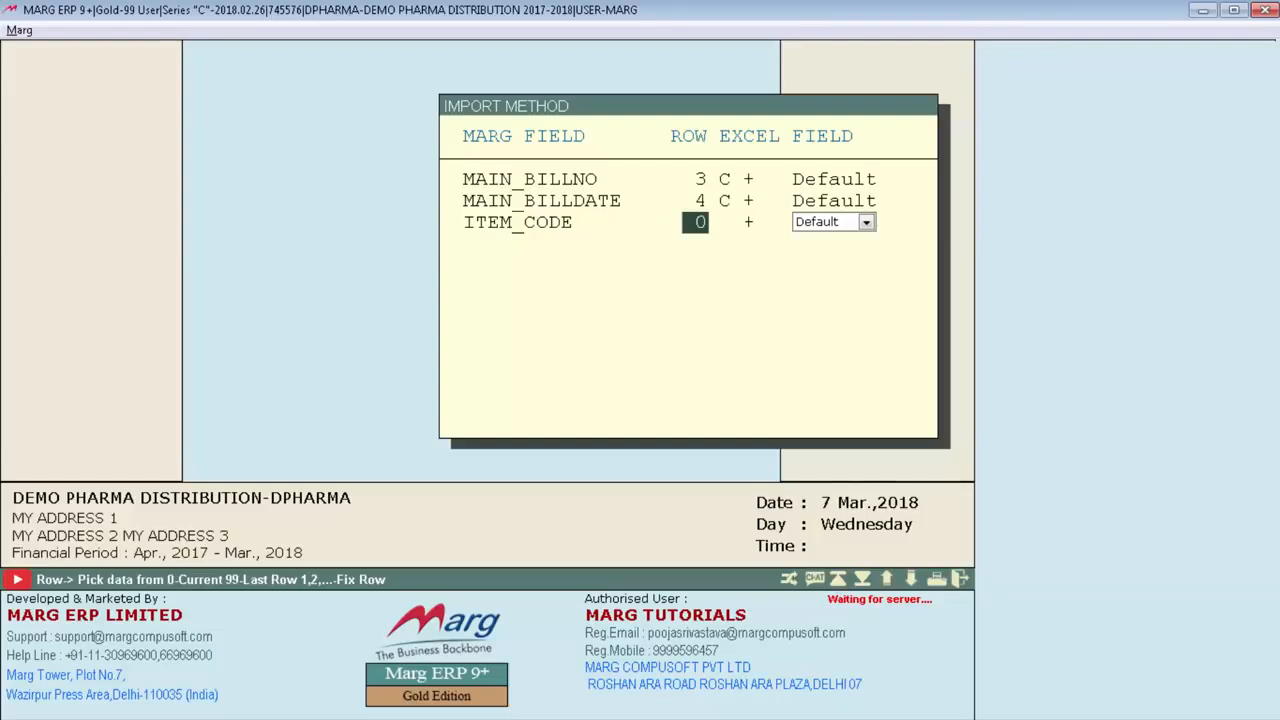
key("alt+Tab")
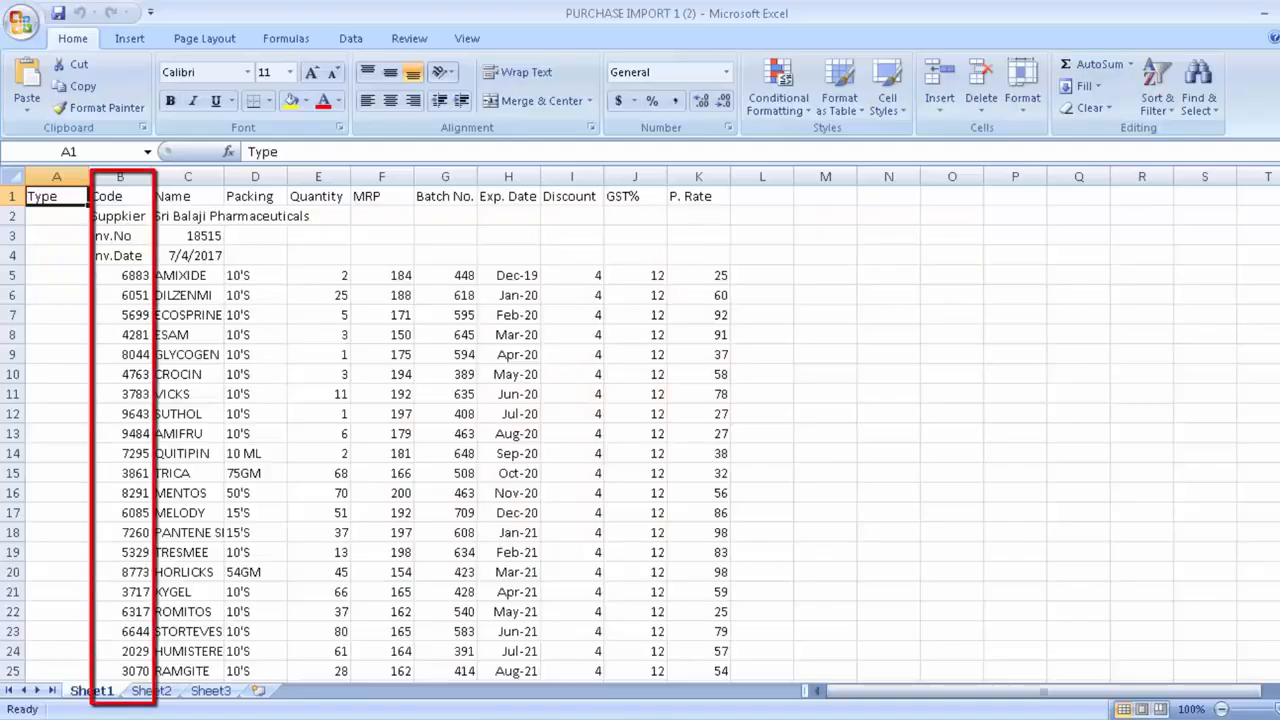
key("alt+Tab")
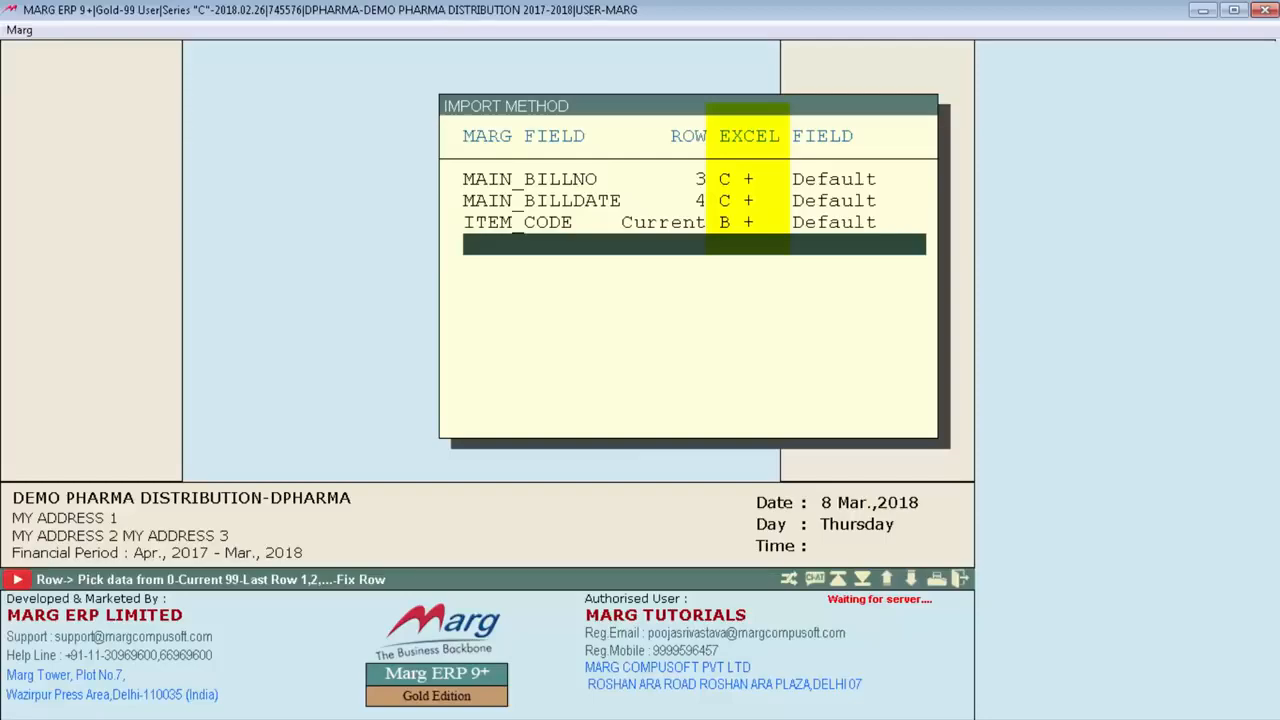
key("alt+Tab")
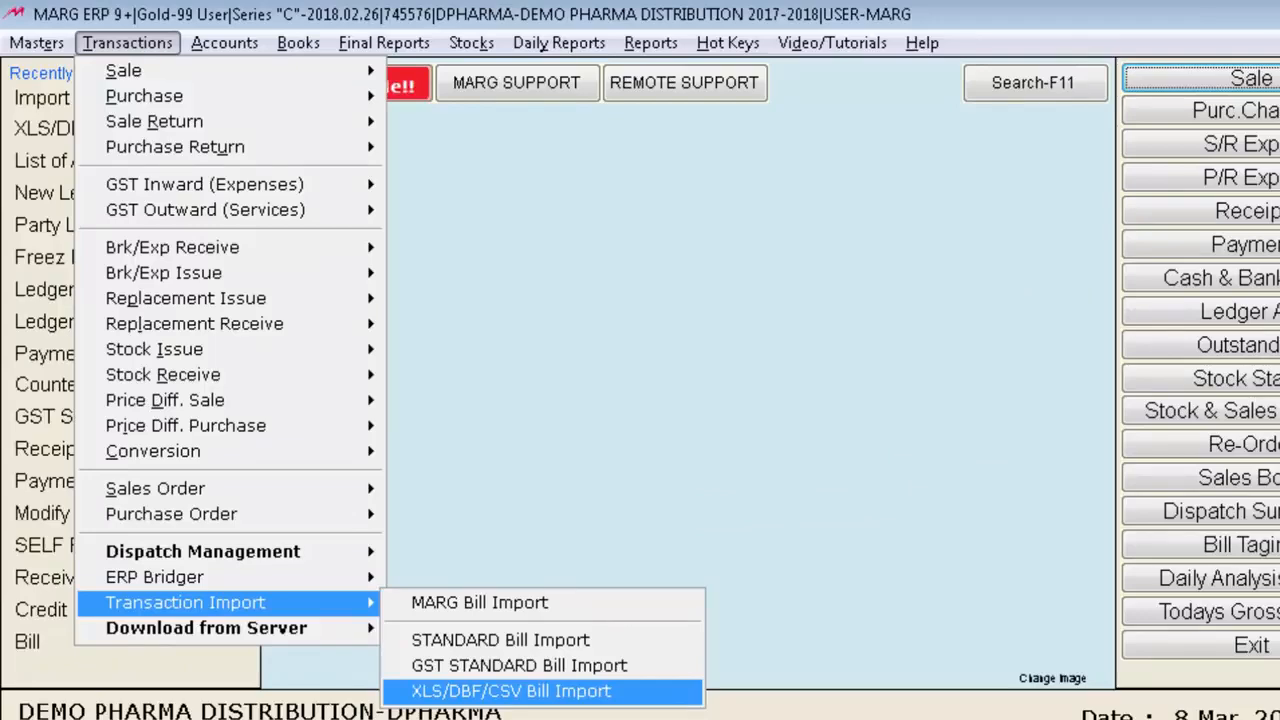
Start the XLS/DBF/CSV Bill Import with the existing import path, method PURC and import type 1 Purchase.
key("Return")
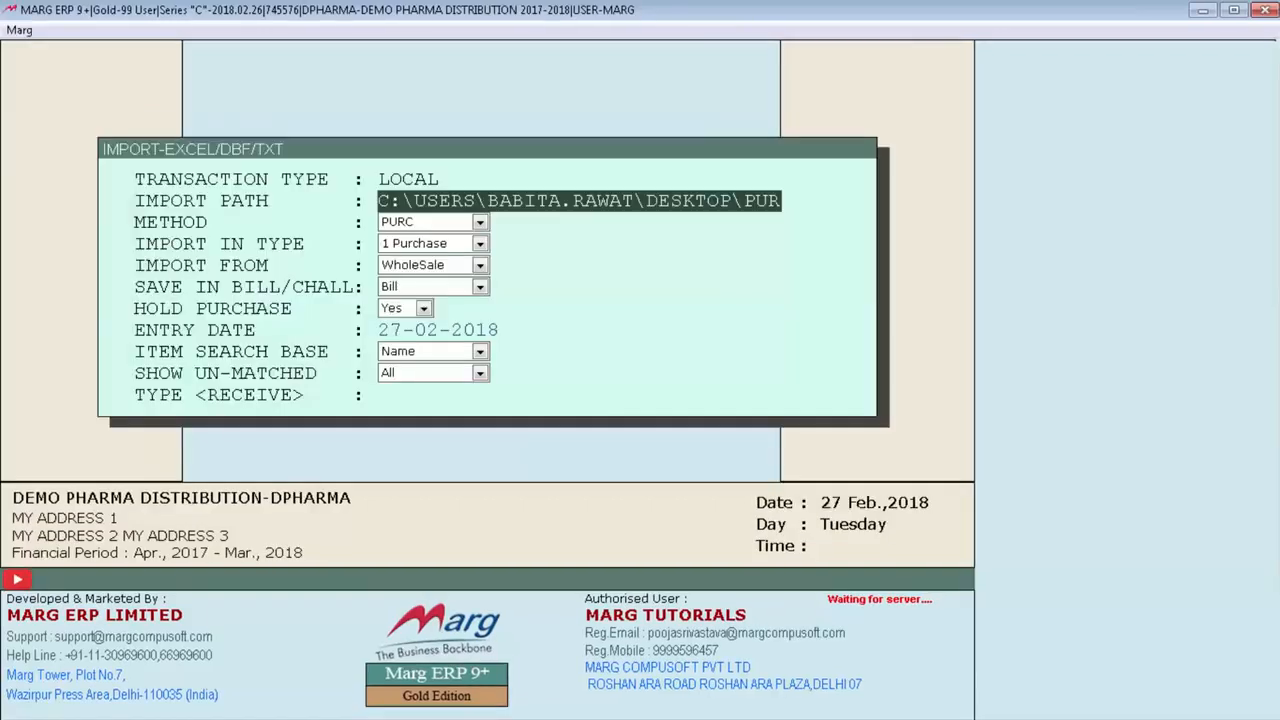
key("Return")
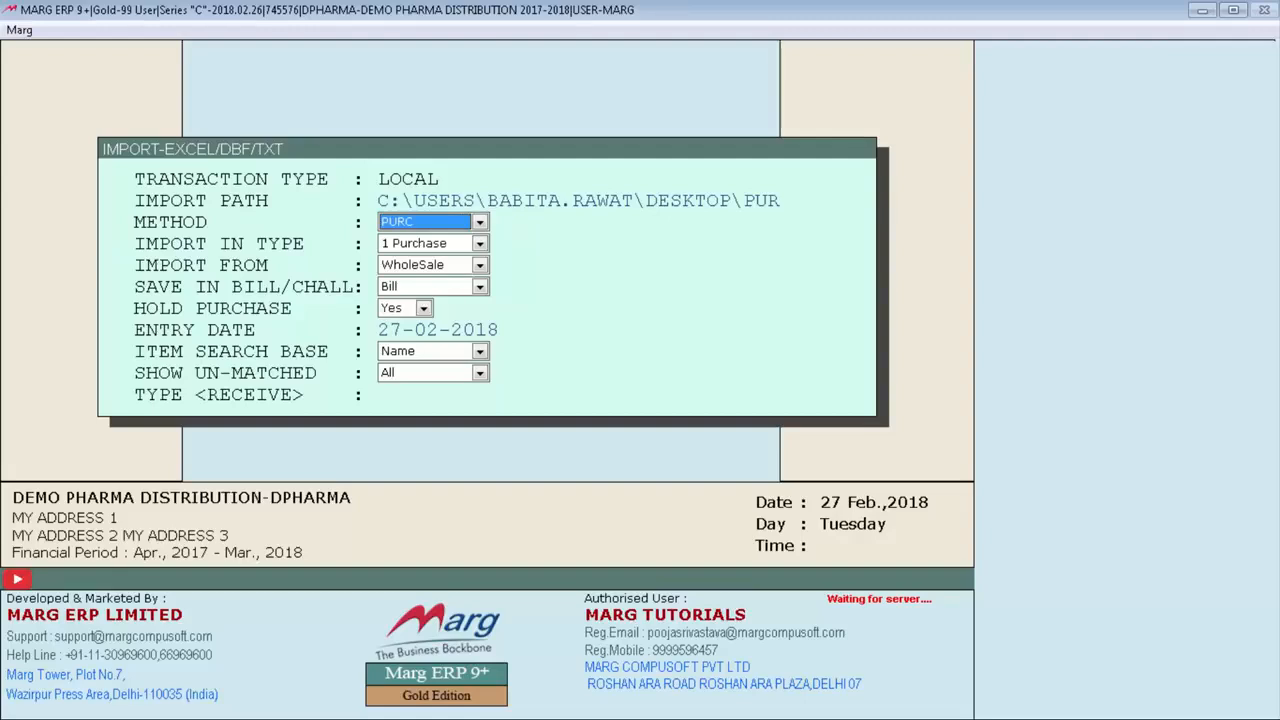
key("Return")
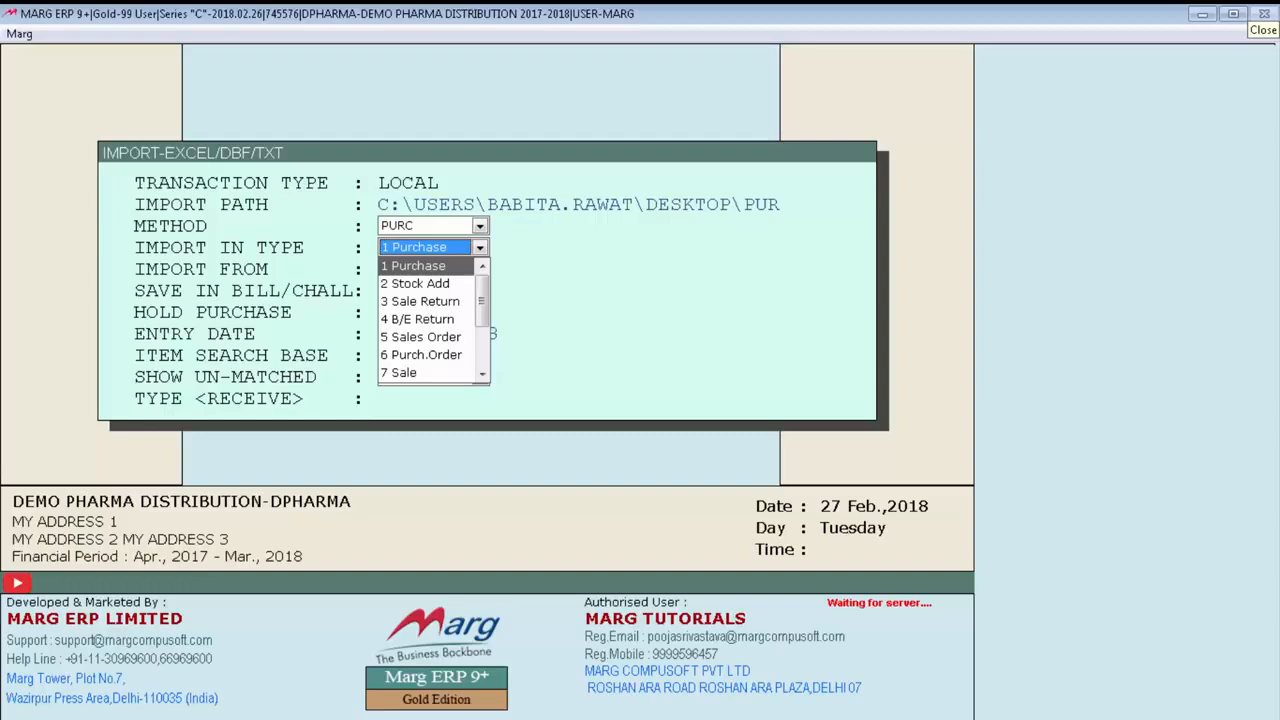
key("Return")
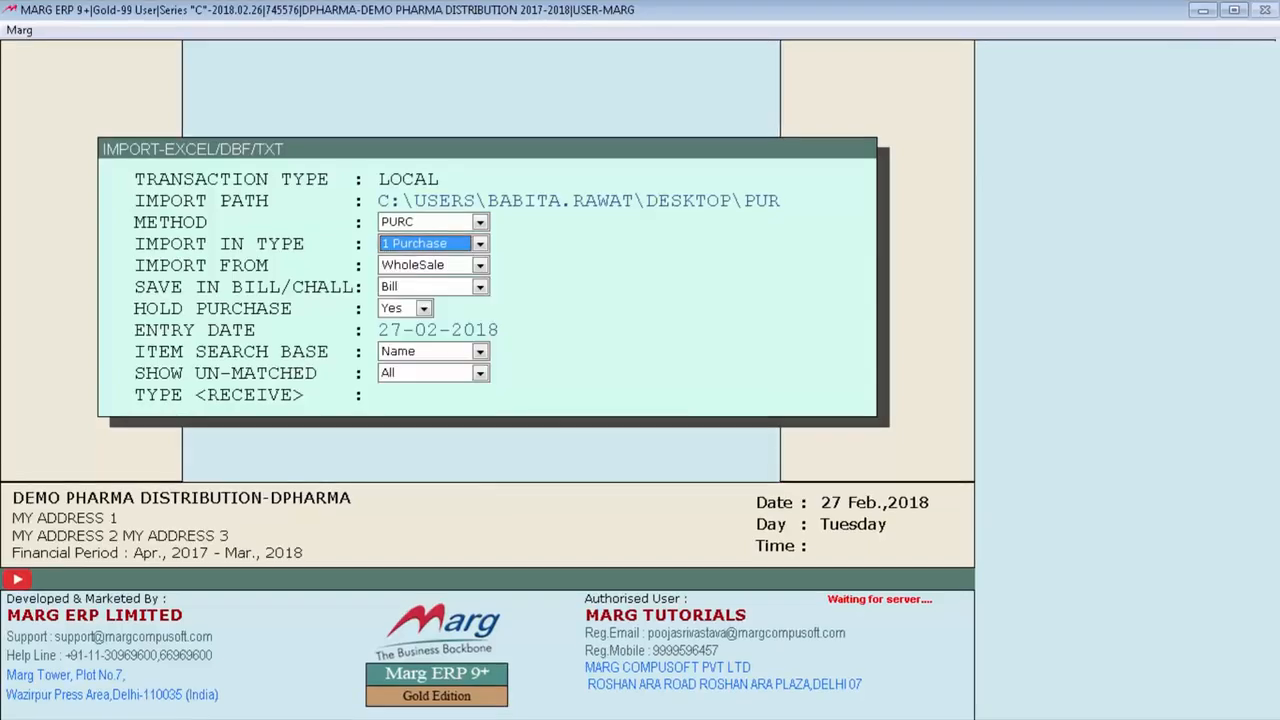
Set the import source to Retail and save the imported purchase as a Bill.
key("Return")
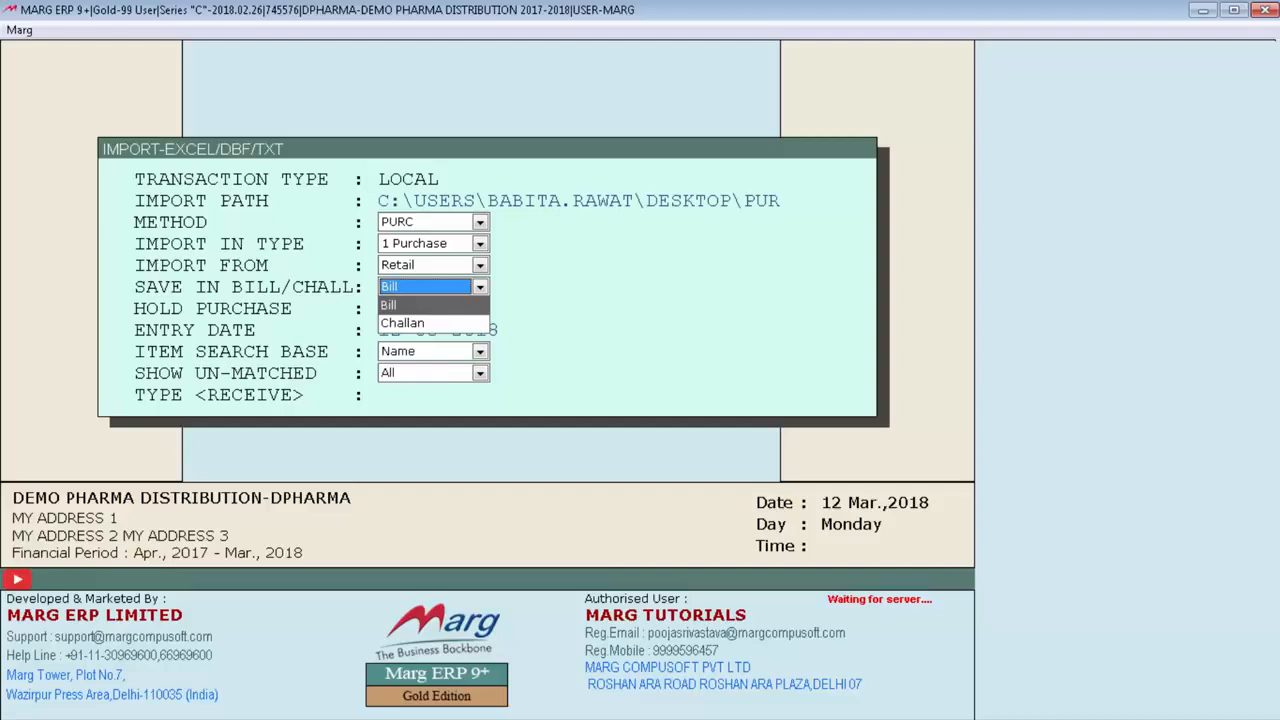
key("Return")
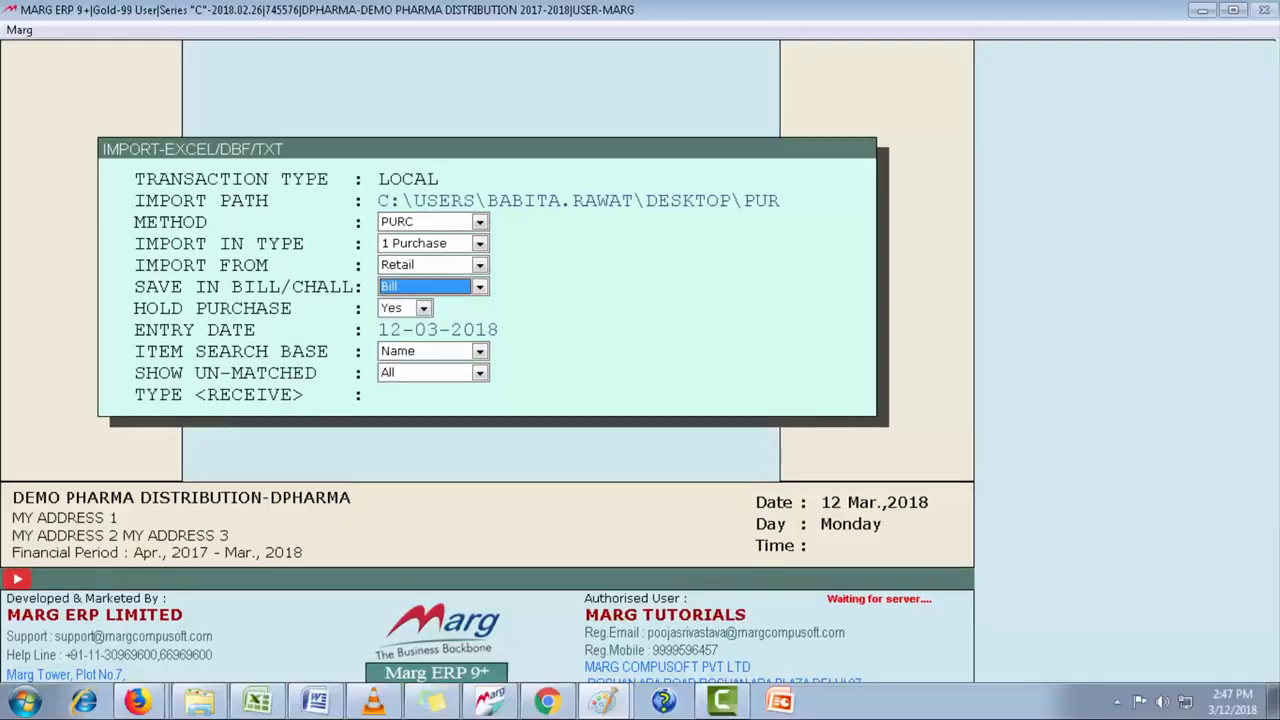
key("Return")
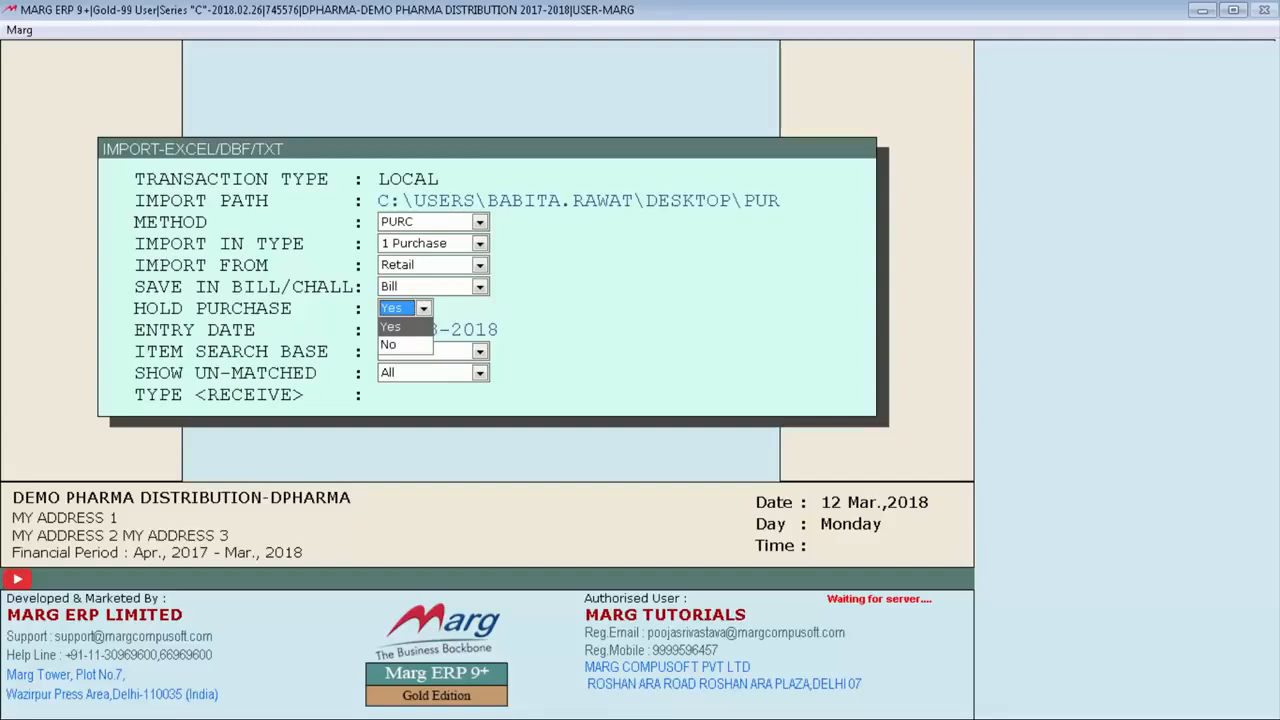
Set Hold Purchase to No, accept the entry date 12-03-2018 and choose Name as the item search base.
key("Down")
key("Return")
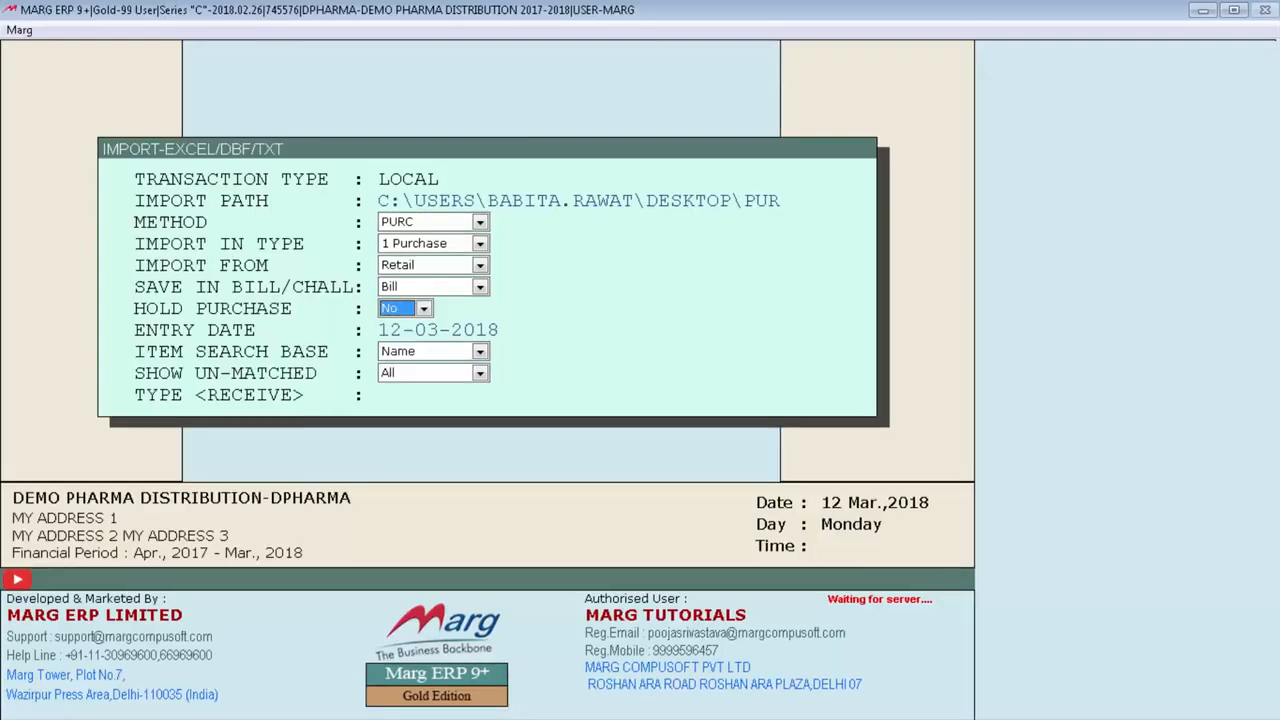
key("Return")
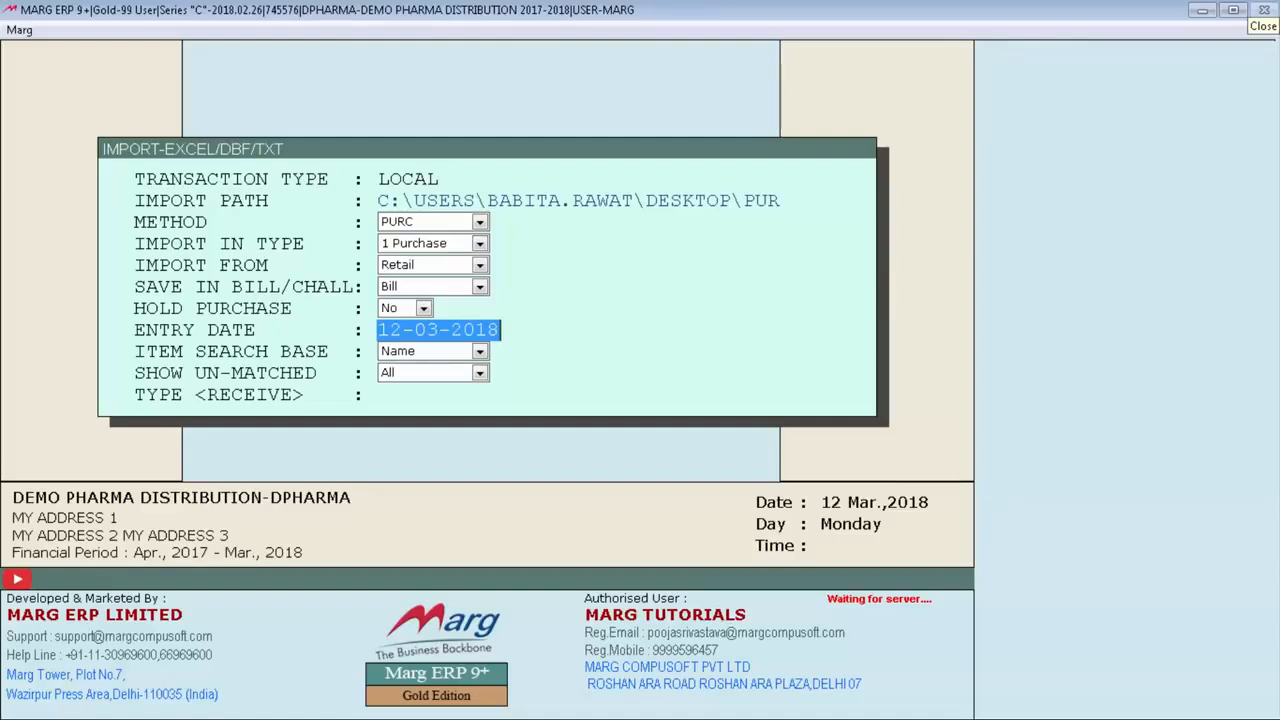
key("Return")
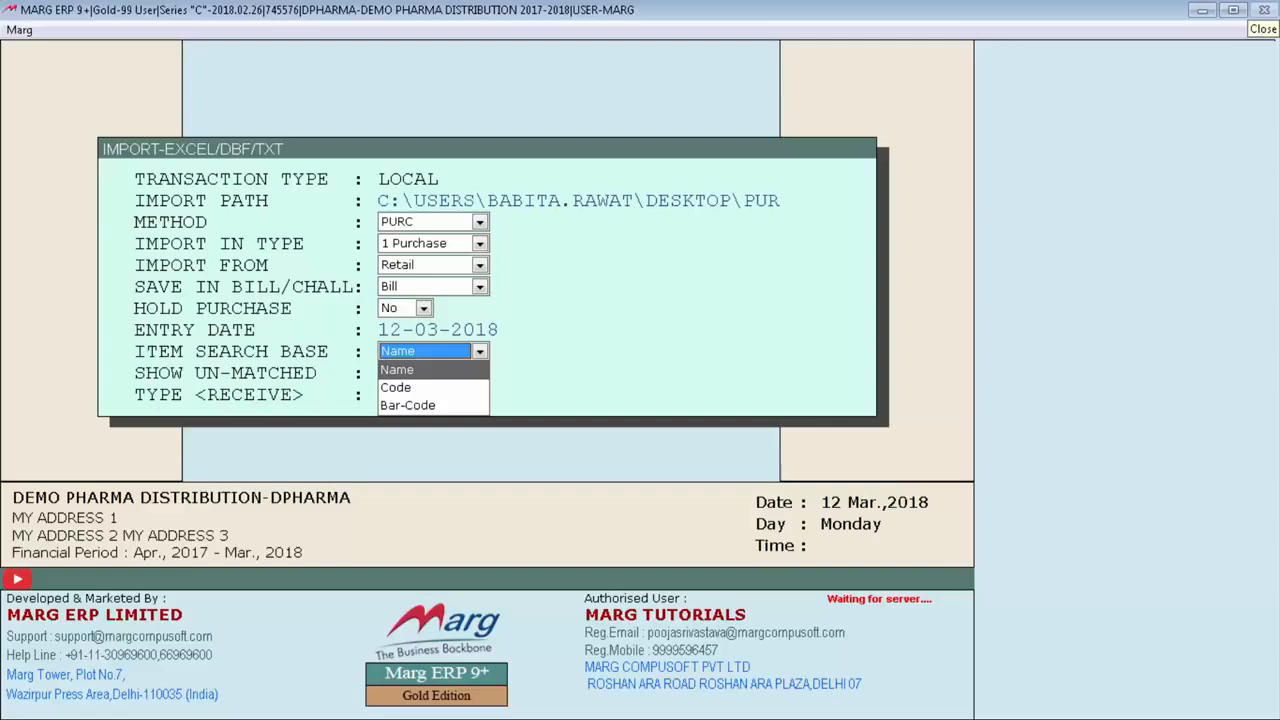
key("Return")
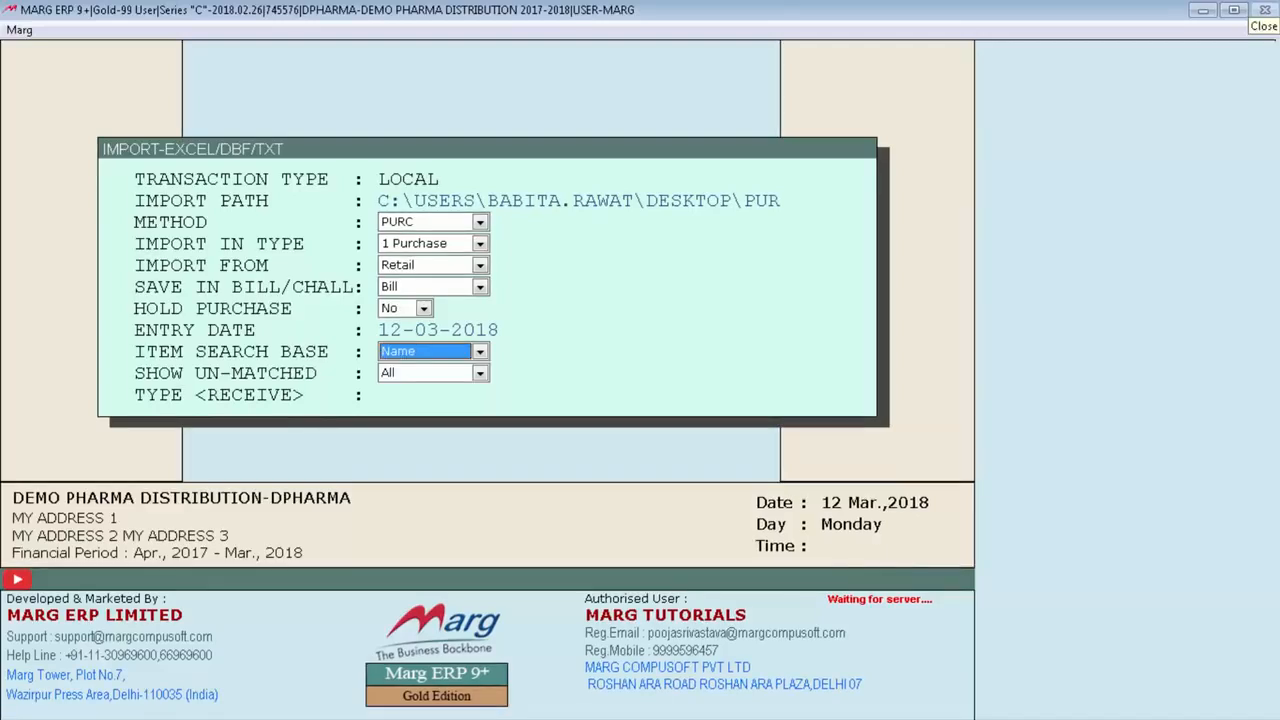
Set Show Un-Matched to All and enter RECEIVE as the confirmation word to start the import.
key("Return")
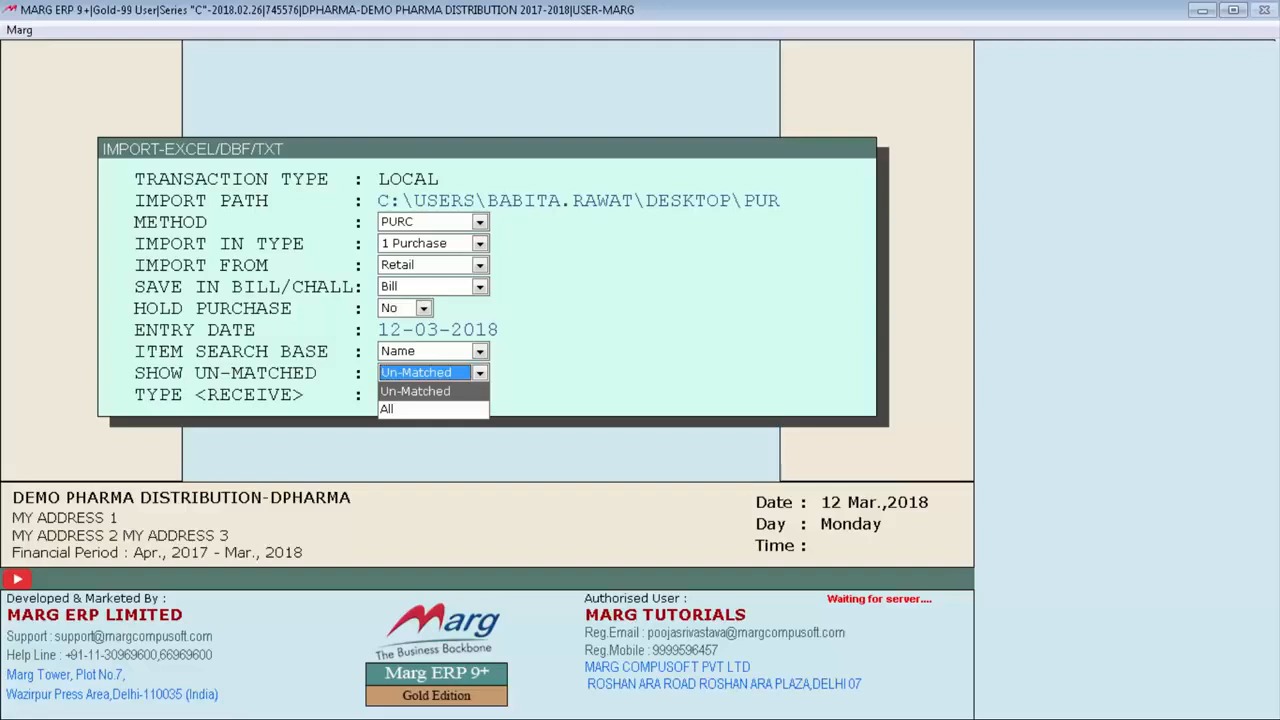
key("Down")
key("Return")
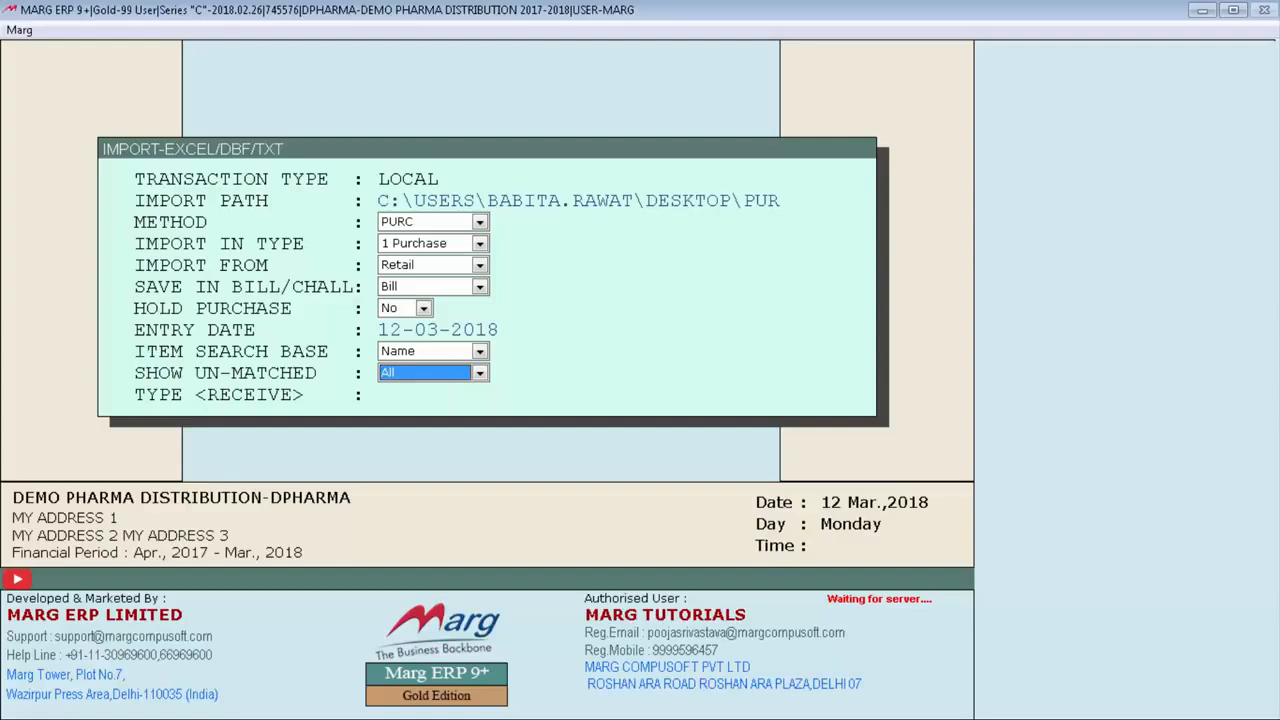
key("Return")
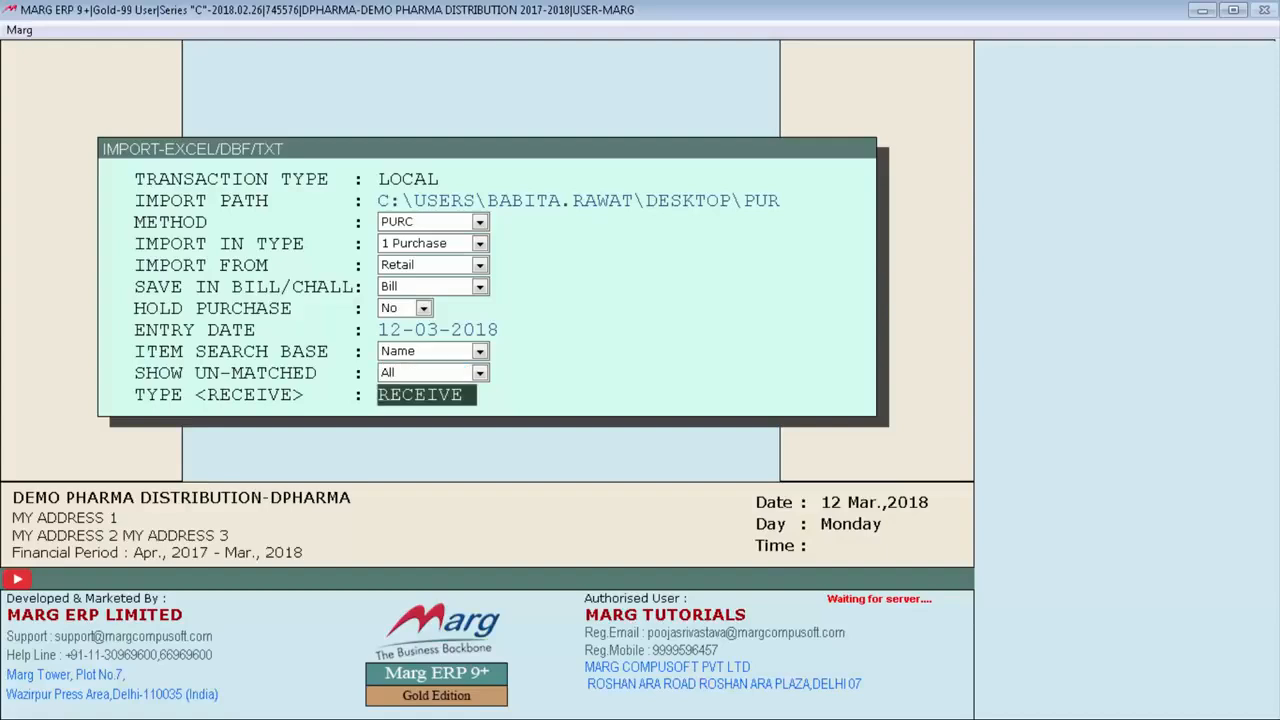
key("Return")
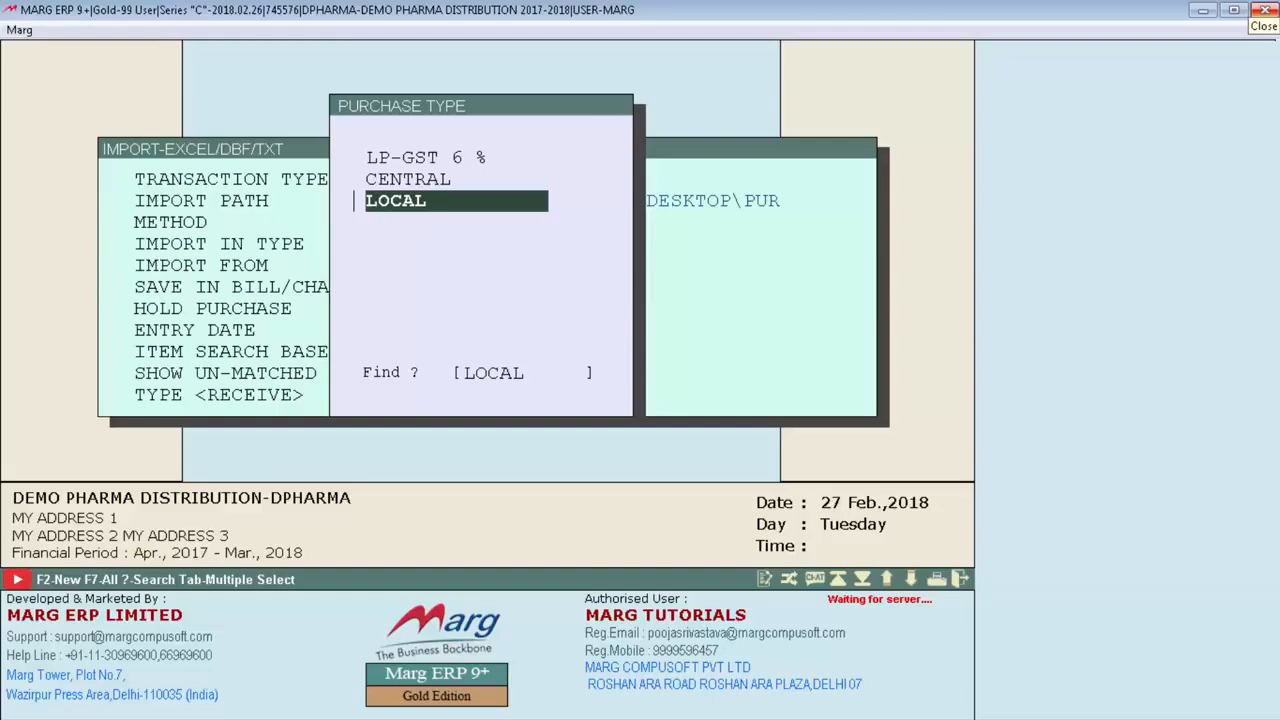
Choose LOCAL as the purchase type and save the imported purchase bill with its changes.
key("Return")
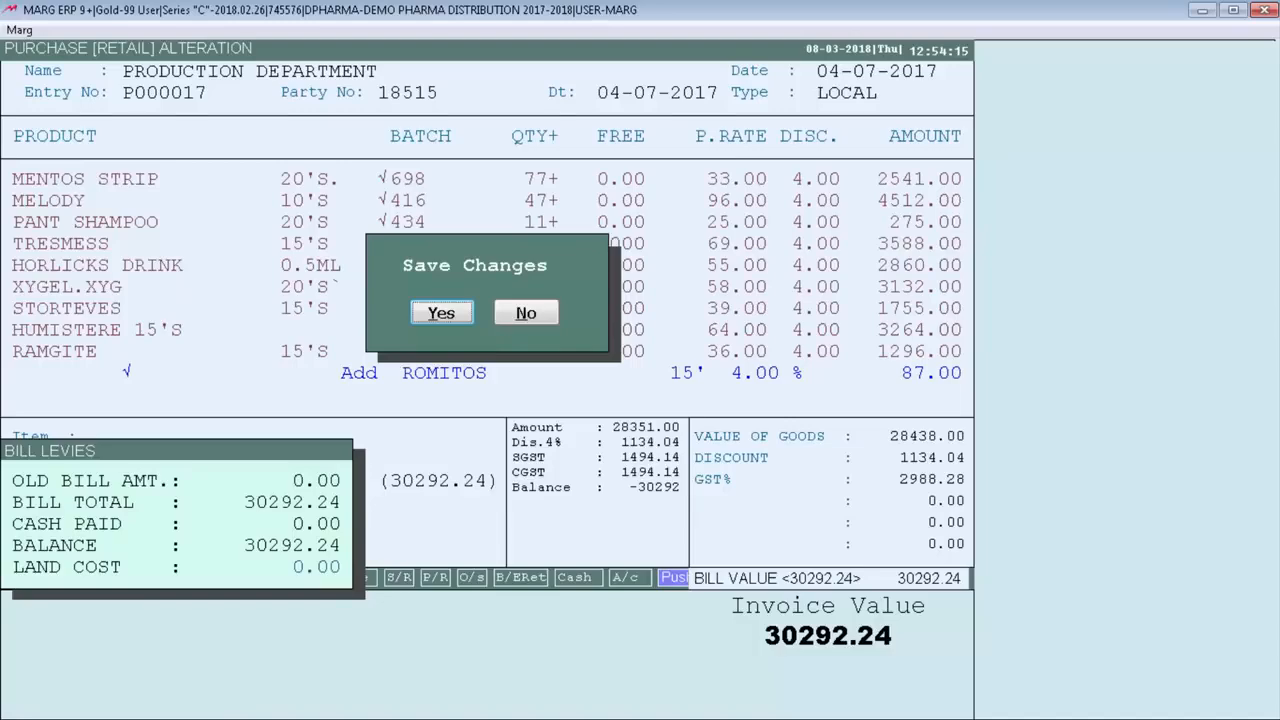
key("Return")
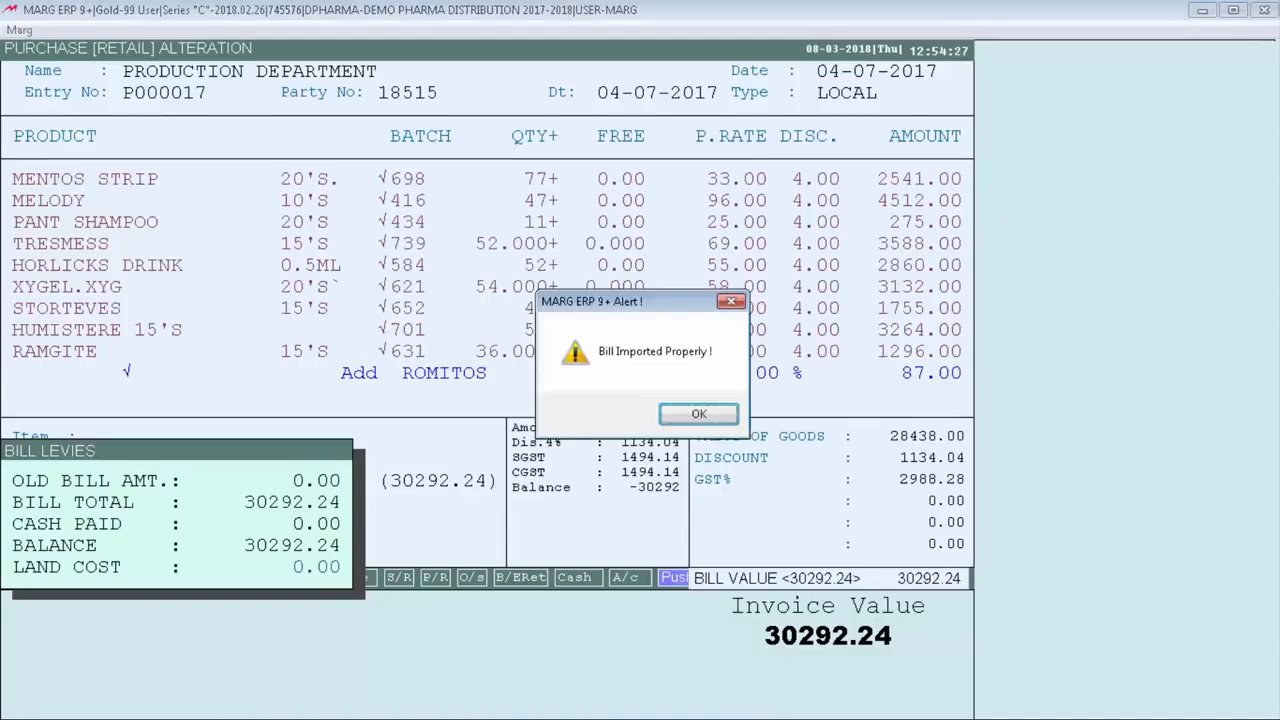